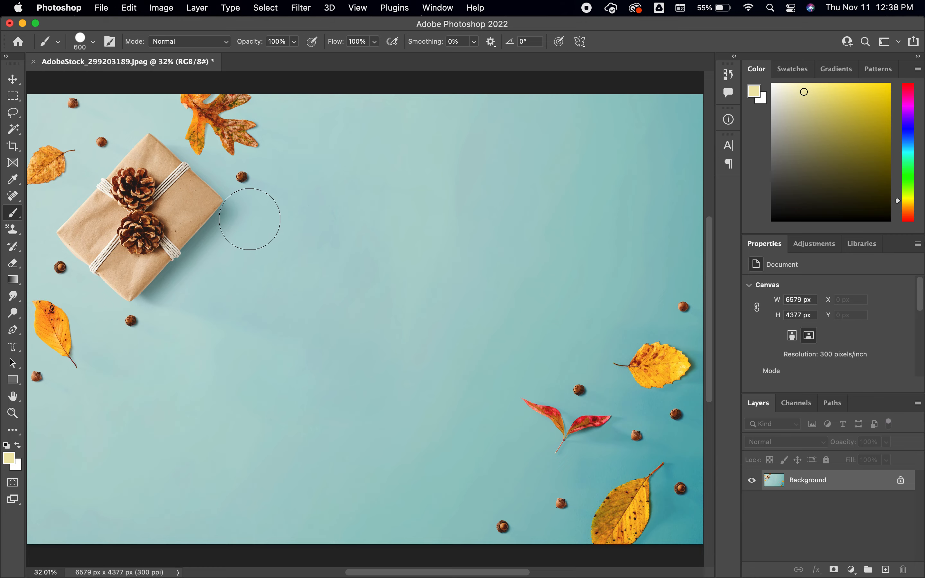
# Step: Try rotating the canvas 90° counter-clockwise with the image fitted to the window, and undo the rotation
pyautogui.click(168, 9)
pyautogui.moveTo(216, 128)
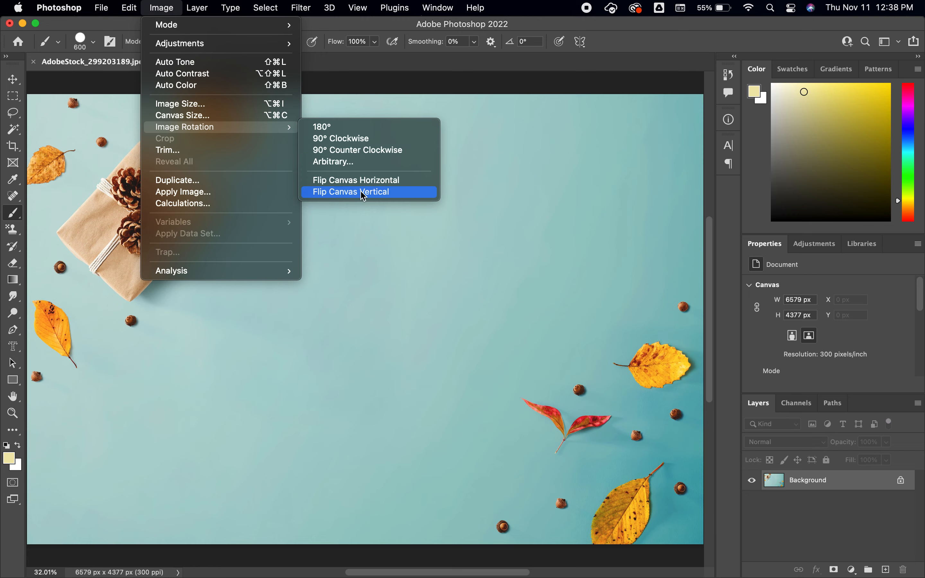
pyautogui.click(370, 150)
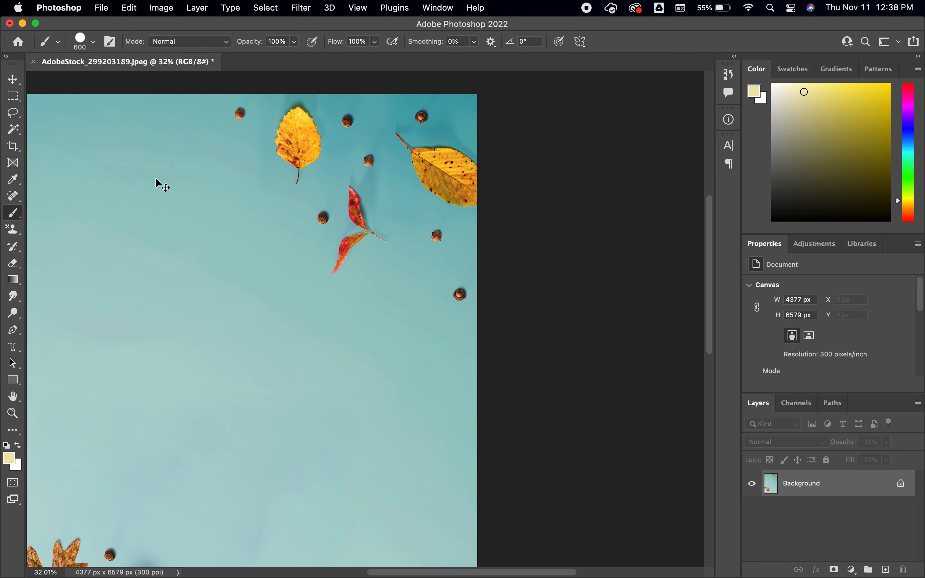
pyautogui.press('super+0')
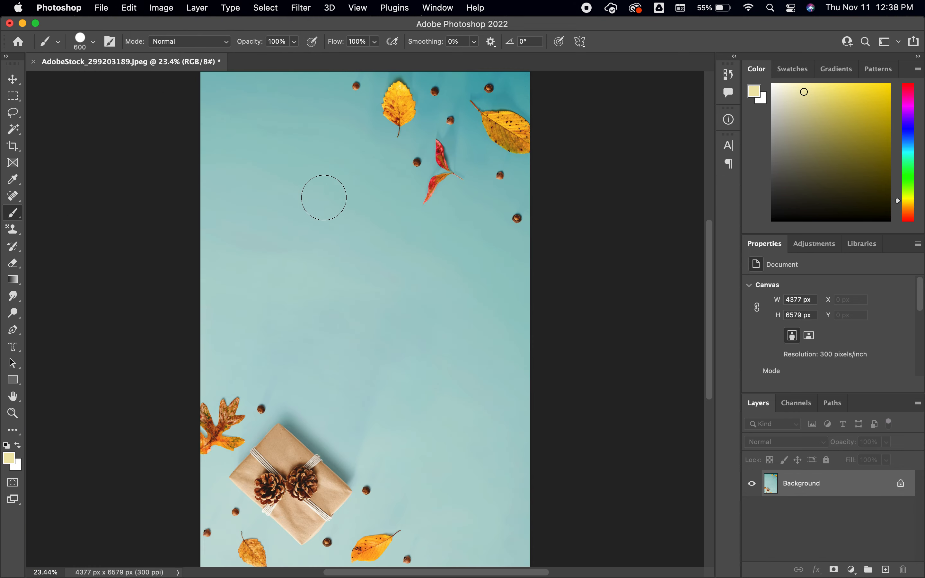
pyautogui.press('super+z')
pyautogui.press('super+0')
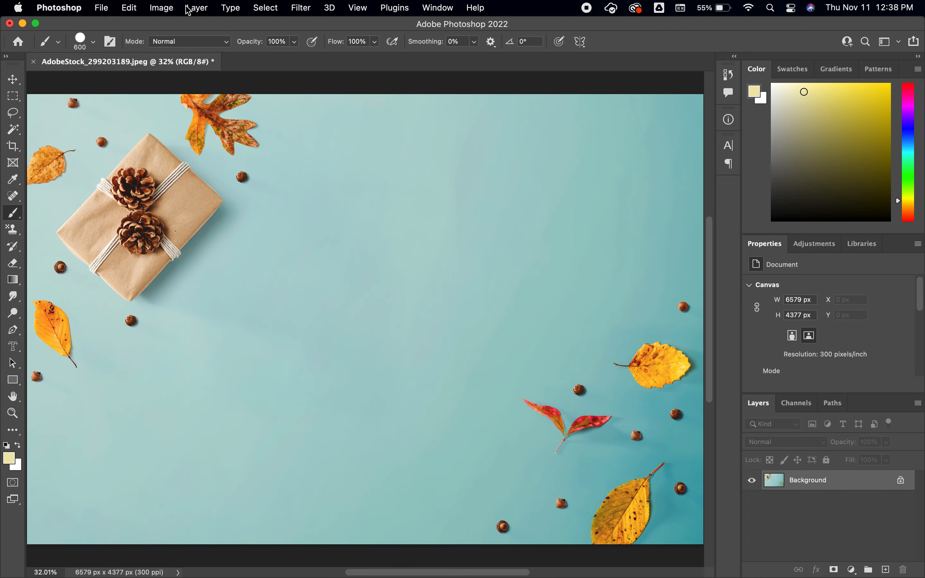
# Step: Flip the entire canvas vertically
pyautogui.click(162, 8)
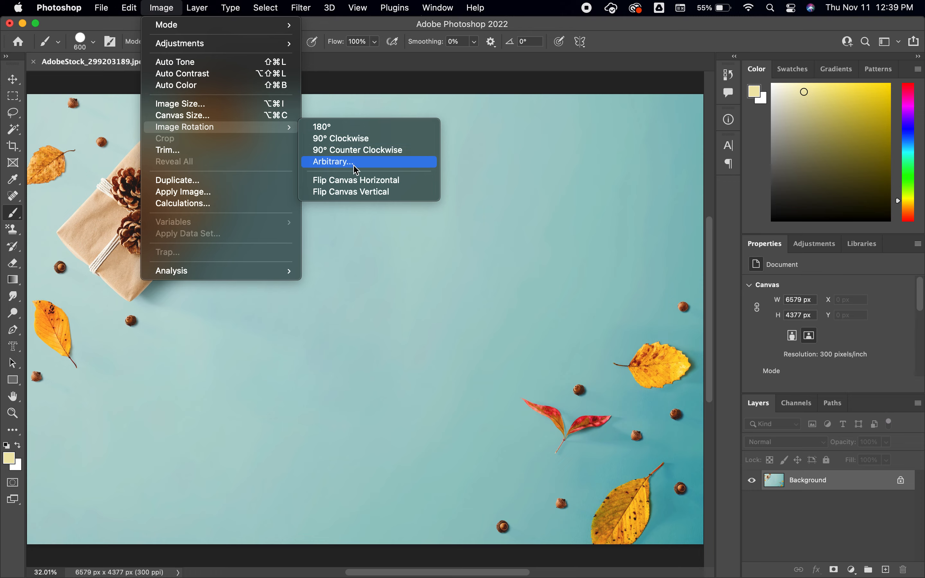
pyautogui.click(379, 194)
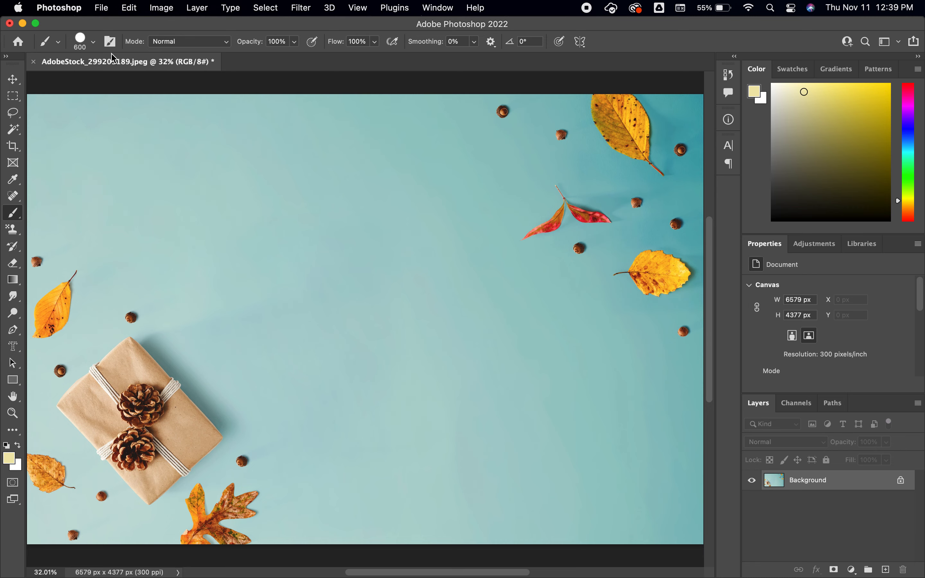
# Step: Select a square area about 475 px wide in the upper-left of the canvas and add a new layer named Square
pyautogui.click(13, 96)
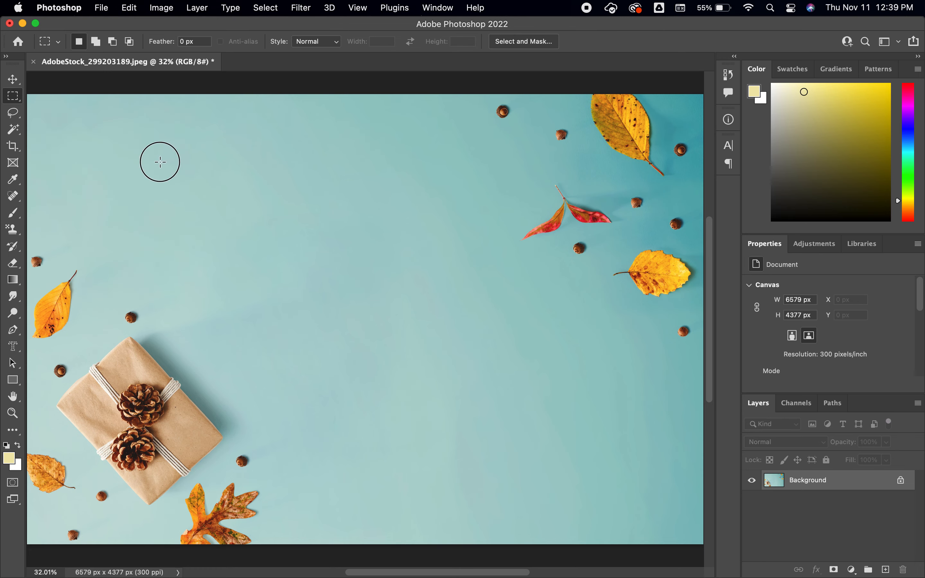
pyautogui.moveTo(211, 204); pyautogui.dragTo(217, 210)
pyautogui.click(883, 571)
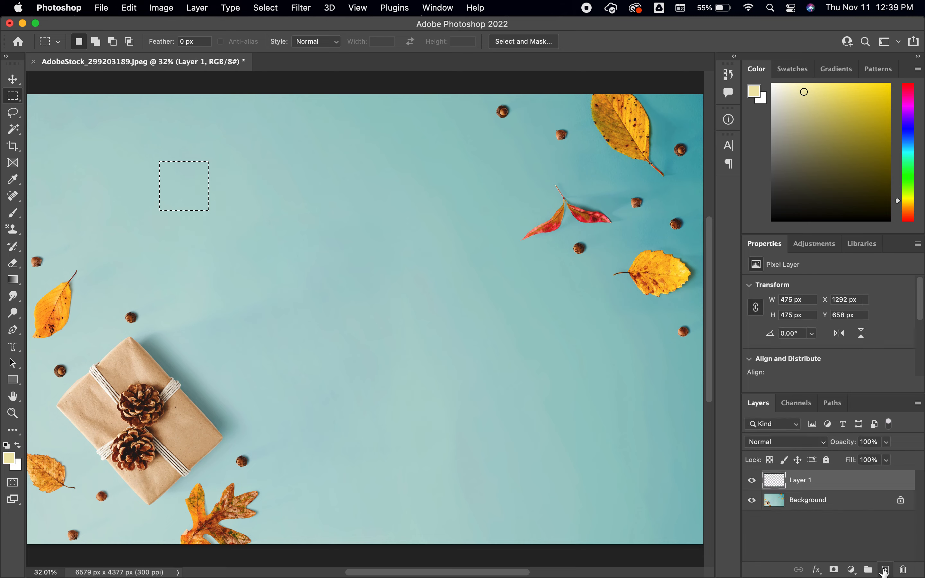
pyautogui.doubleClick(803, 482)
pyautogui.write('S')
pyautogui.press('Return')
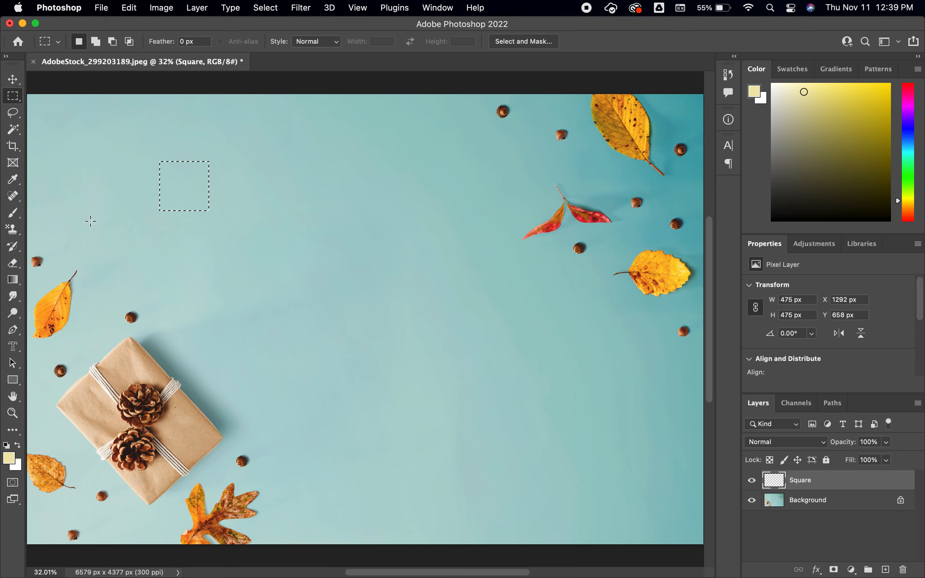
# Step: Paint the square selection pale yellow with the Brush and outline the square with a 25 px black (000000) outside stroke
pyautogui.press('b')
pyautogui.moveTo(175, 161)
pyautogui.mouseDown()
pyautogui.moveTo(211, 159)
pyautogui.moveTo(186, 185)
pyautogui.mouseUp()
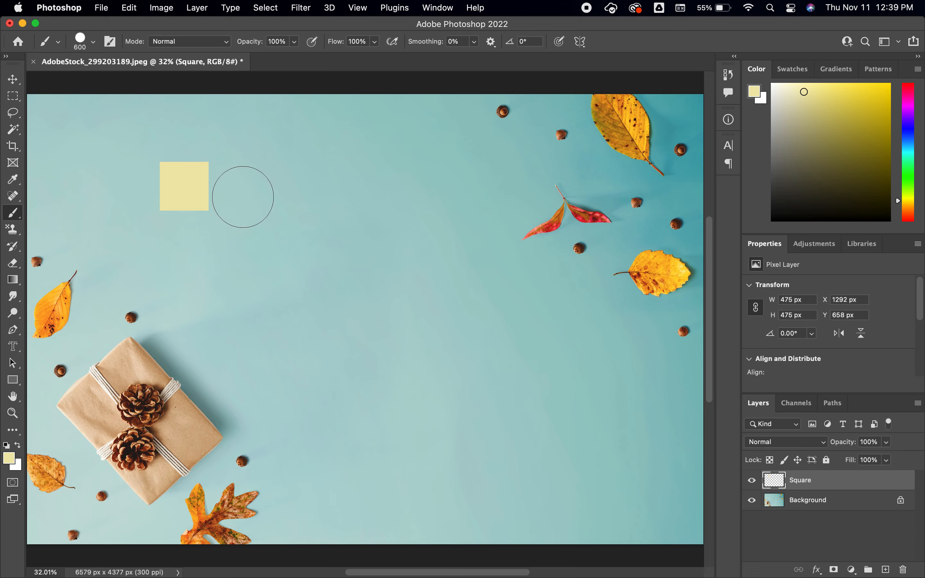
pyautogui.click(132, 9)
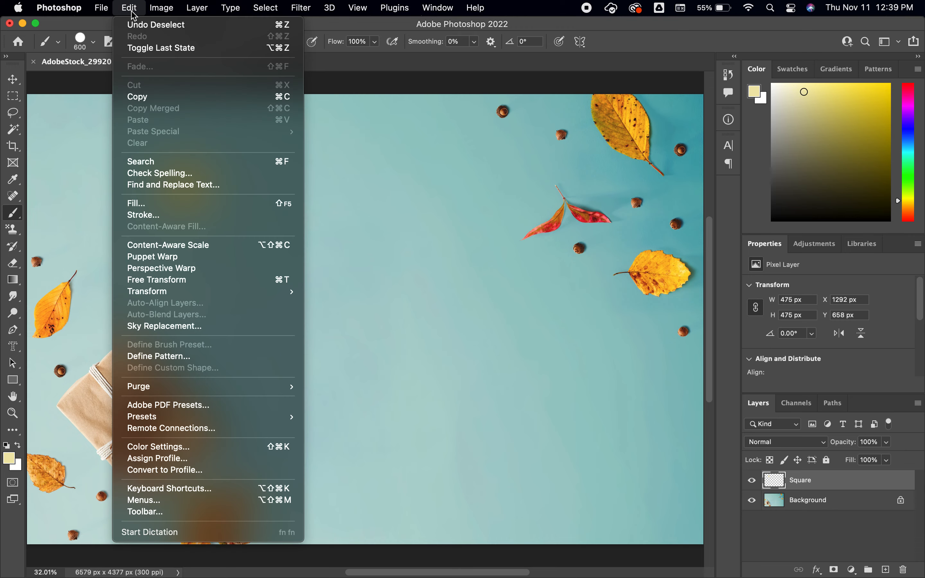
pyautogui.click(145, 215)
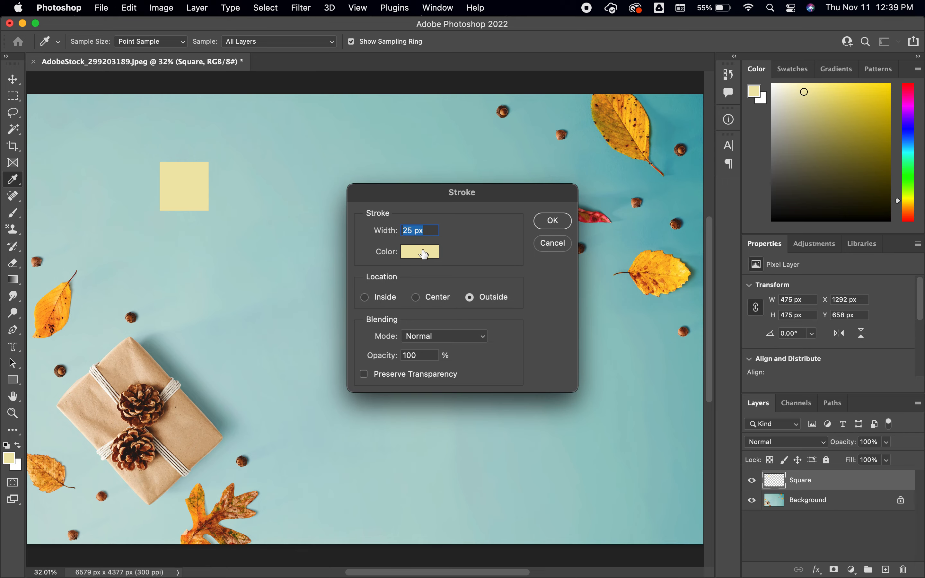
pyautogui.click(424, 254)
pyautogui.moveTo(423, 275); pyautogui.dragTo(471, 413)
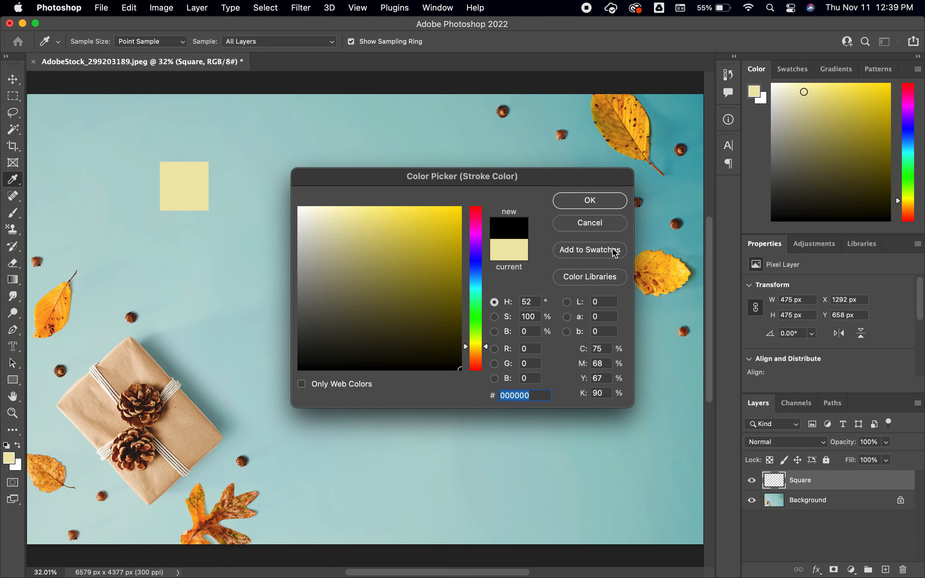
pyautogui.click(590, 199)
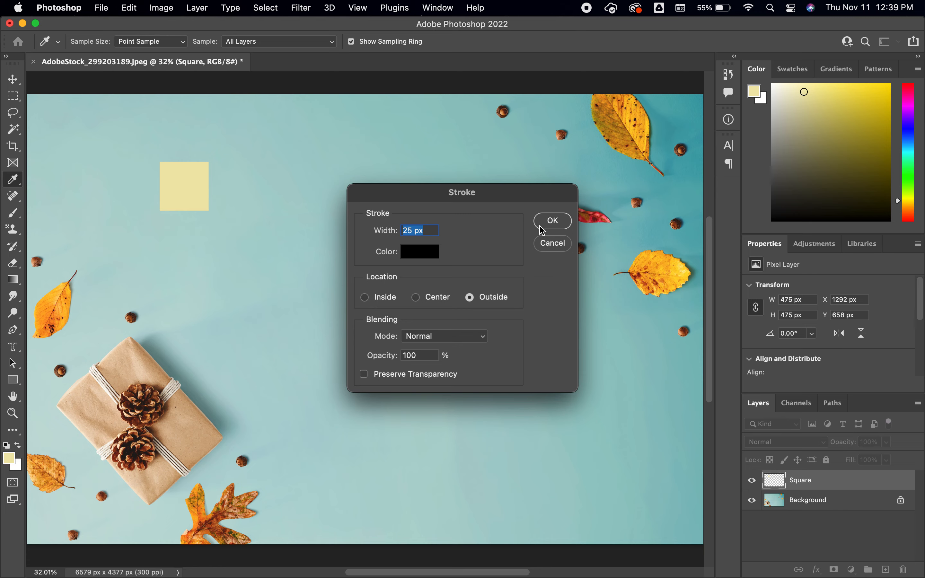
pyautogui.click(553, 221)
# Step: Reset the foreground and background colors to their defaults and delete the Square layer
pyautogui.press('b')
pyautogui.press('d')
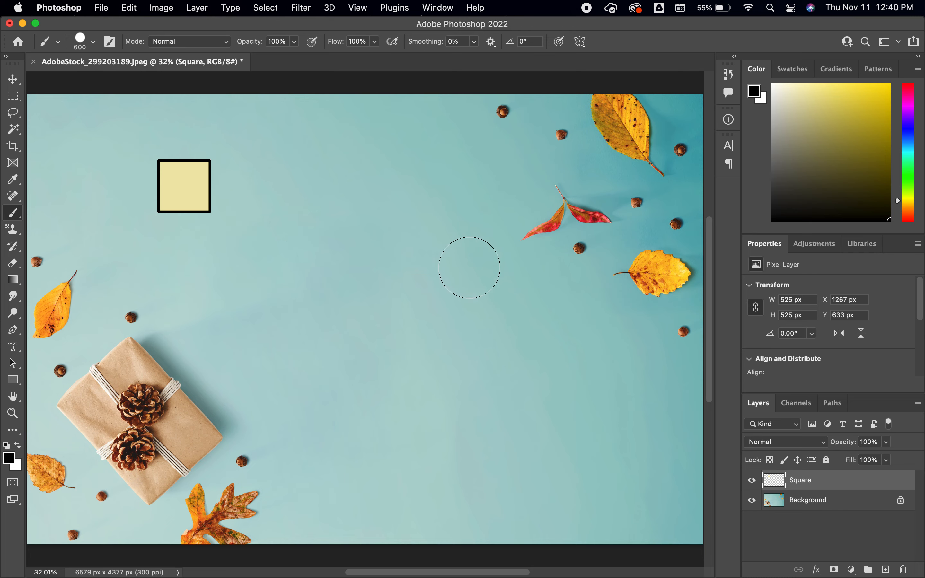
pyautogui.press('Delete')
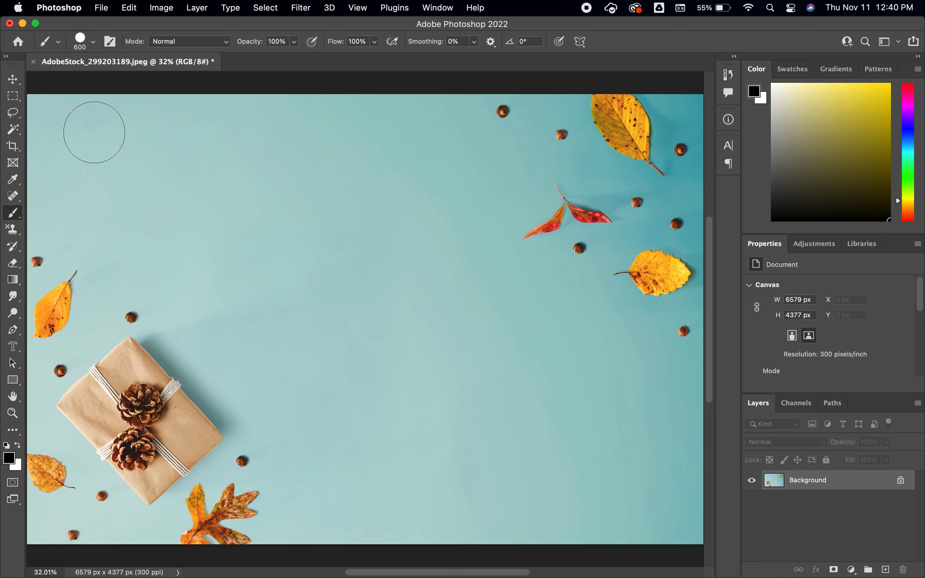
# Step: Place the autumn maple leaves photo AdobeStock_174329472.jpeg into the document as an embedded image
pyautogui.click(103, 8)
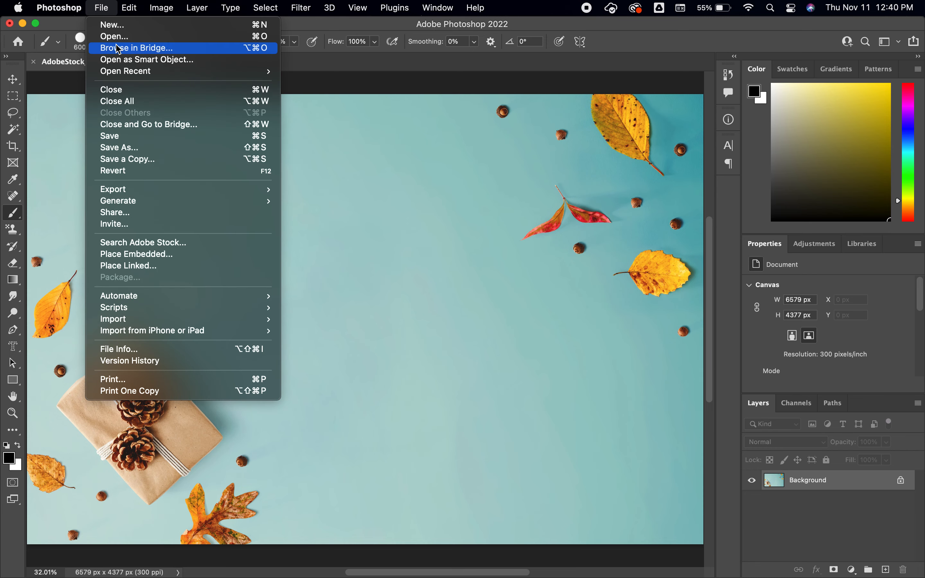
pyautogui.click(166, 254)
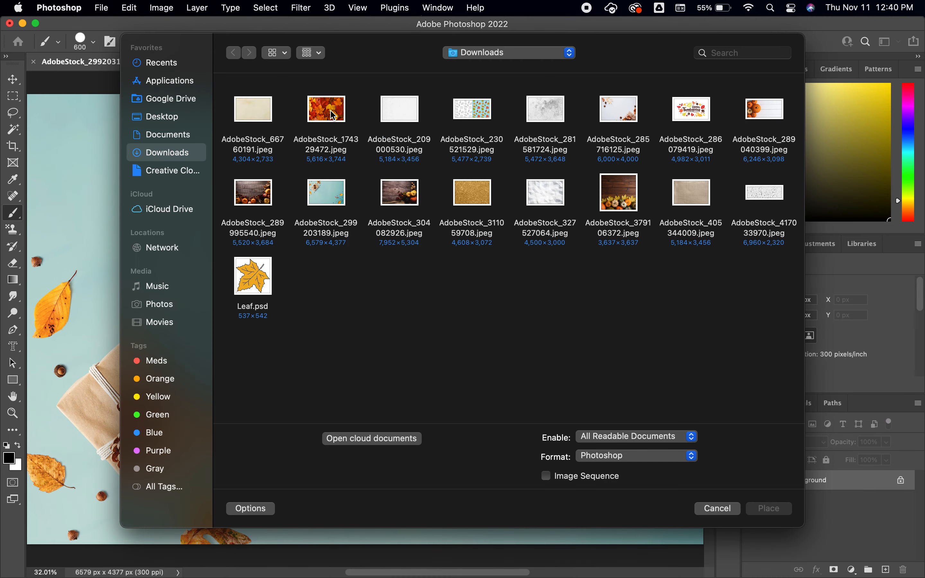
pyautogui.doubleClick(332, 115)
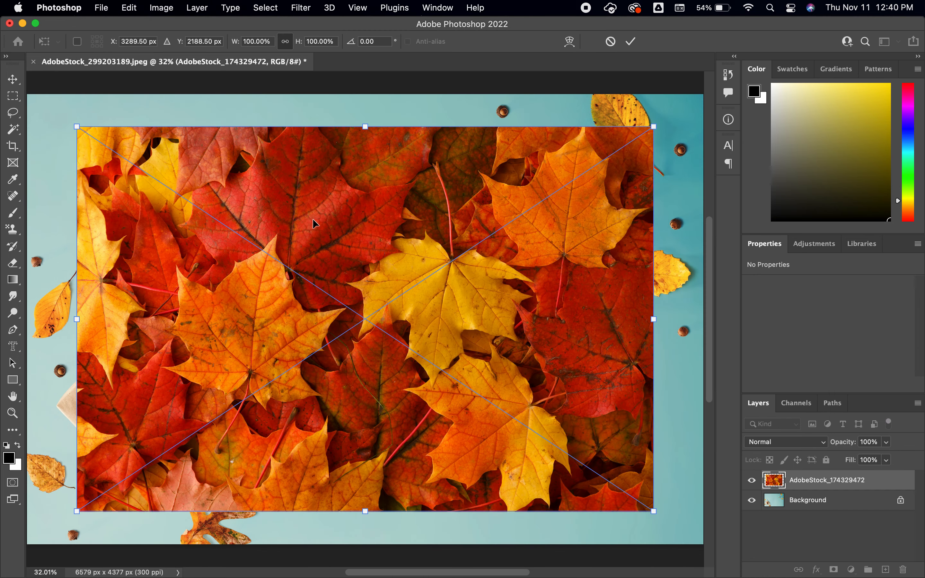
# Step: Move the placed leaves photo to the canvas's upper-left corner and scale it proportionally to about 79%, committing the placement
pyautogui.moveTo(312, 218); pyautogui.dragTo(264, 187)
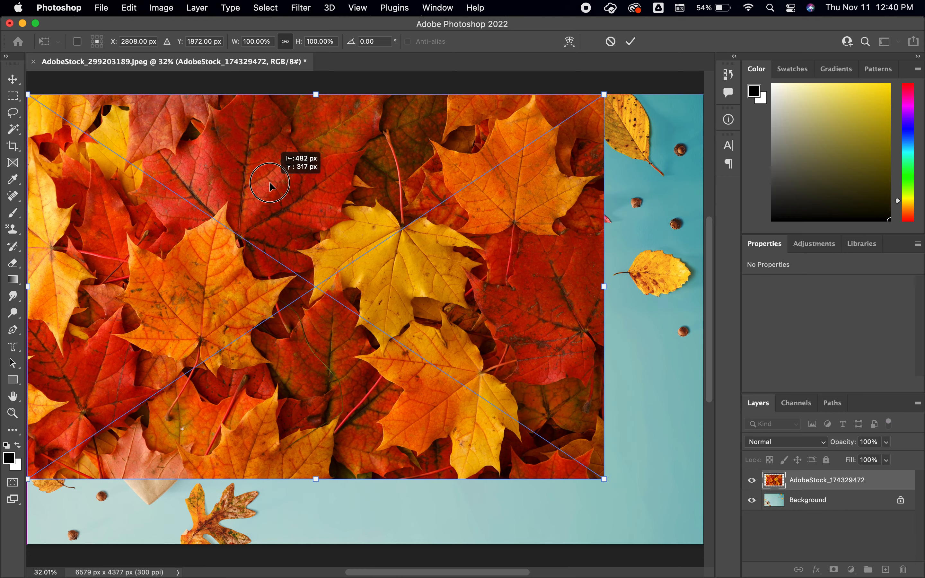
pyautogui.moveTo(604, 479)
pyautogui.mouseDown()
pyautogui.moveTo(467, 394)
pyautogui.moveTo(482, 400)
pyautogui.mouseUp()
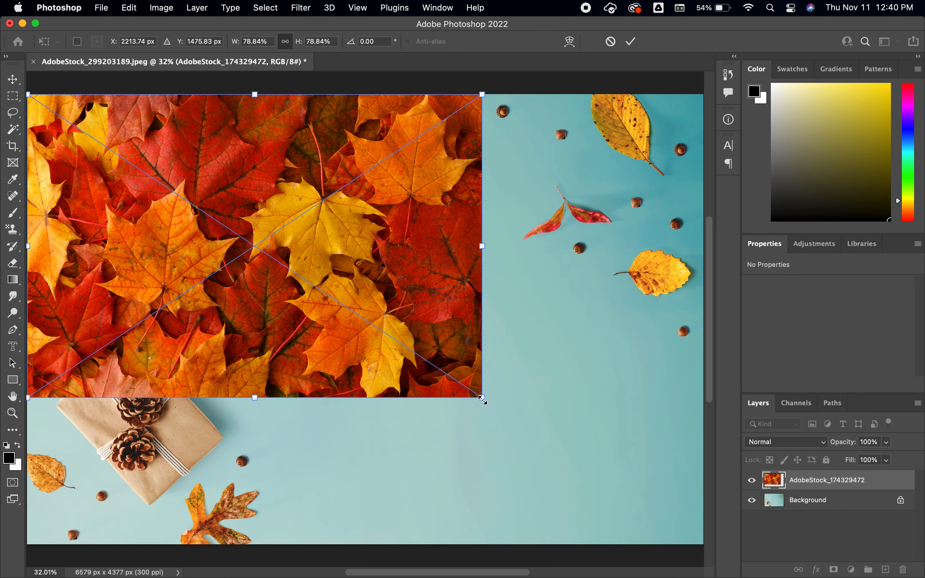
pyautogui.press('Return')
pyautogui.press('b')
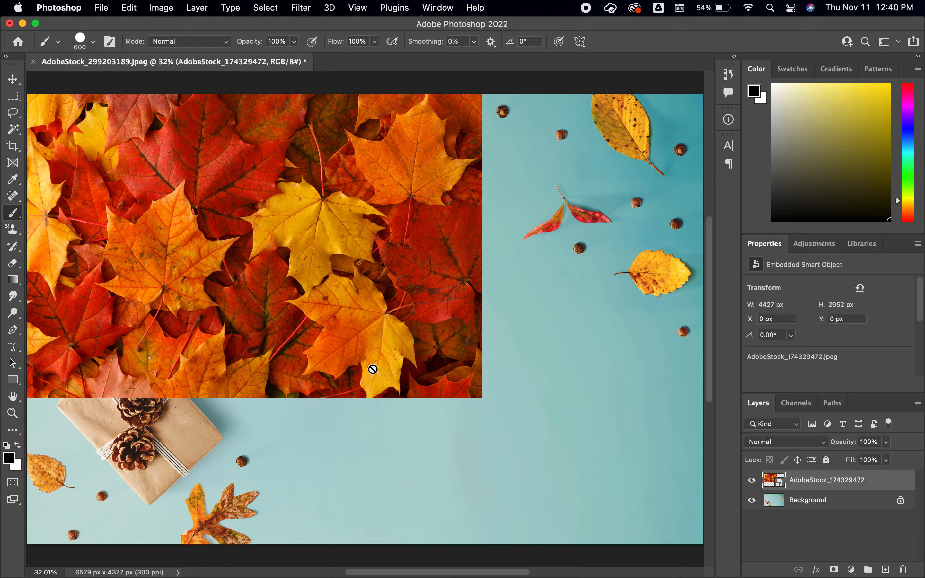
# Step: Create a text-shaped selection reading "Fall Time" over the leaves photo with the Horizontal Type Mask tool, in Arial Black at 200 pt
pyautogui.click(14, 349)
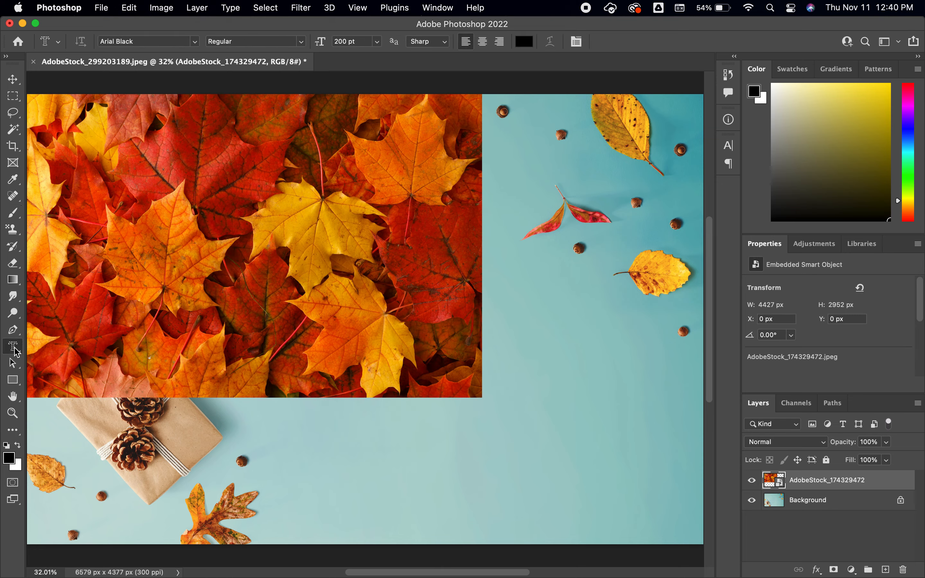
pyautogui.moveTo(19, 353); pyautogui.dragTo(71, 383)
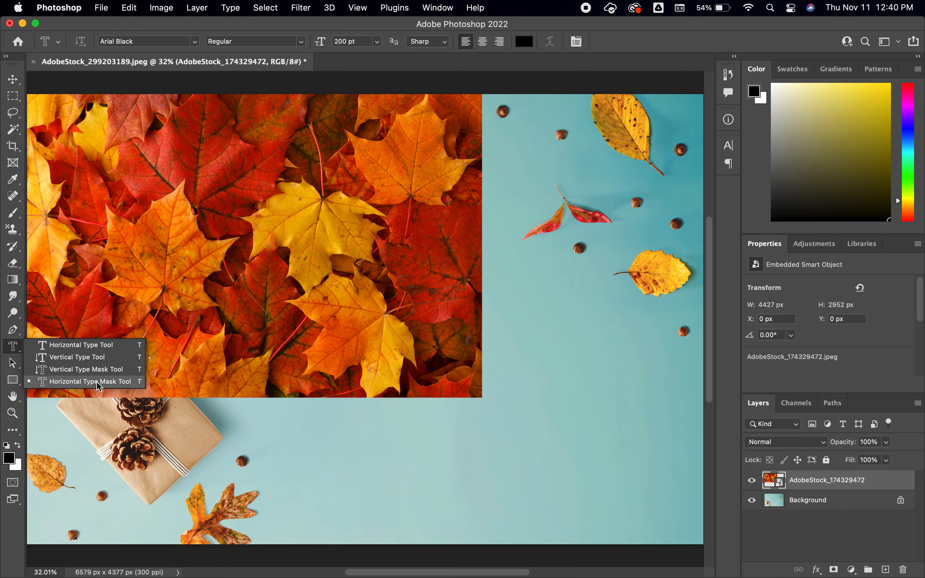
pyautogui.moveTo(100, 384); pyautogui.dragTo(101, 383)
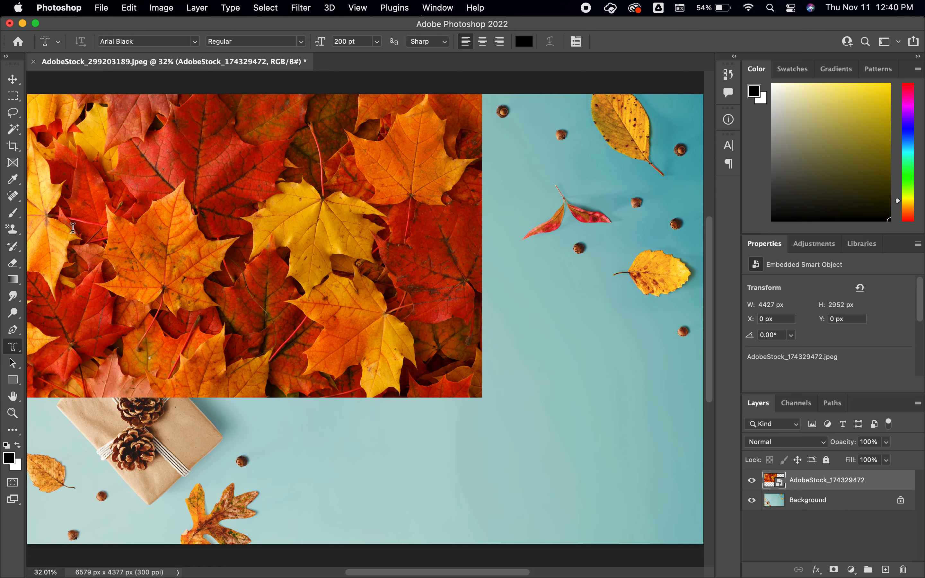
pyautogui.click(60, 186)
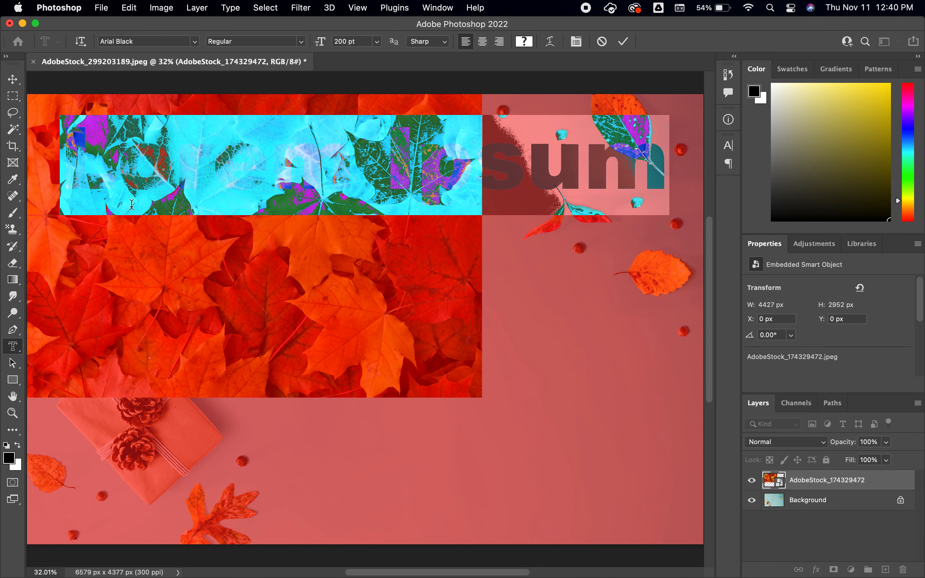
pyautogui.write('Fall')
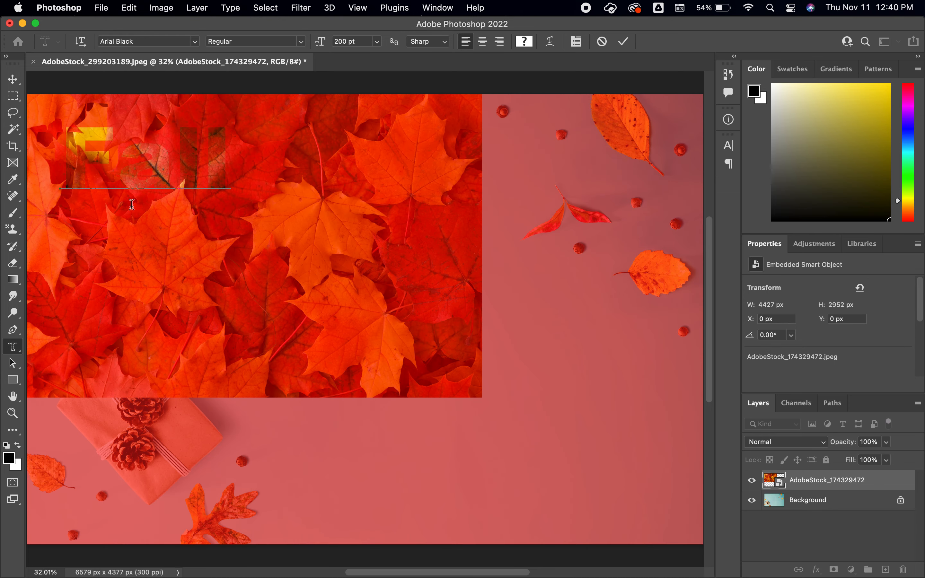
pyautogui.write(' Time')
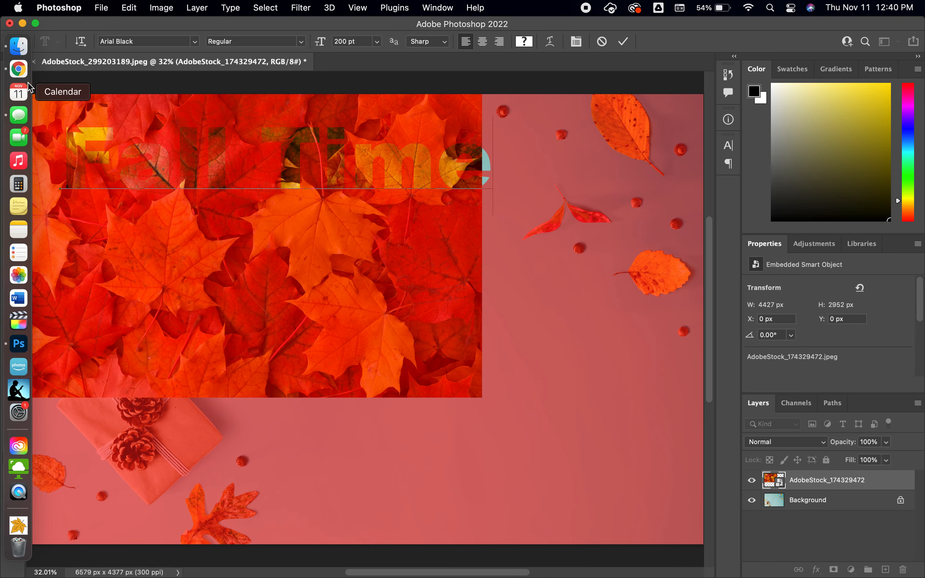
pyautogui.click(17, 84)
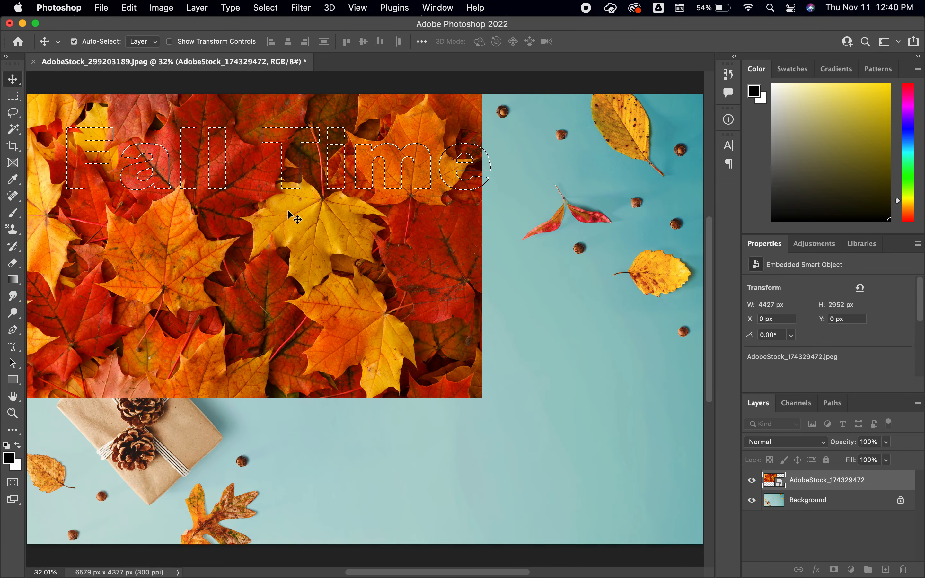
# Step: Move the "Fall Time" selection outline down and left so it lies entirely over the leaves photo
pyautogui.moveTo(271, 233)
pyautogui.mouseDown()
pyautogui.moveTo(301, 240)
pyautogui.moveTo(272, 232)
pyautogui.mouseUp()
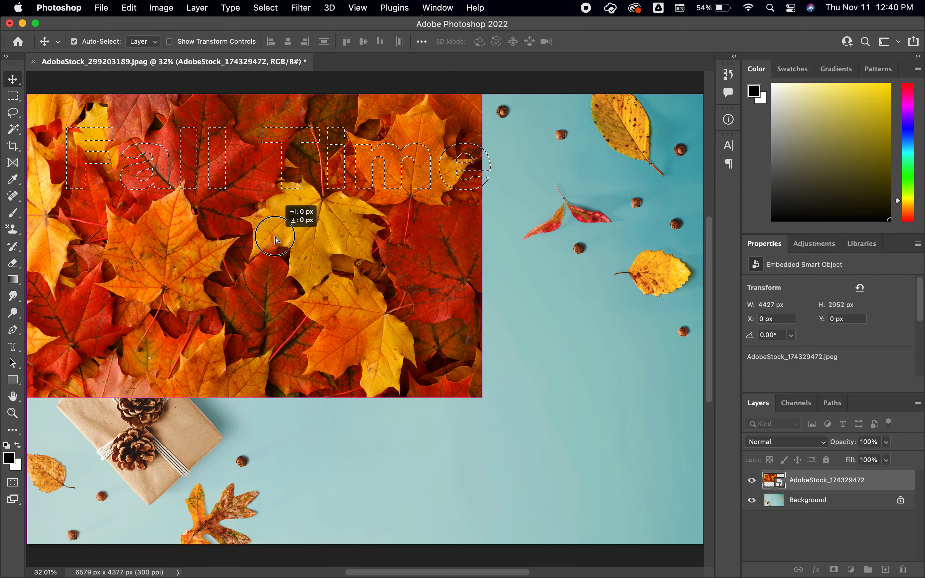
pyautogui.click(14, 99)
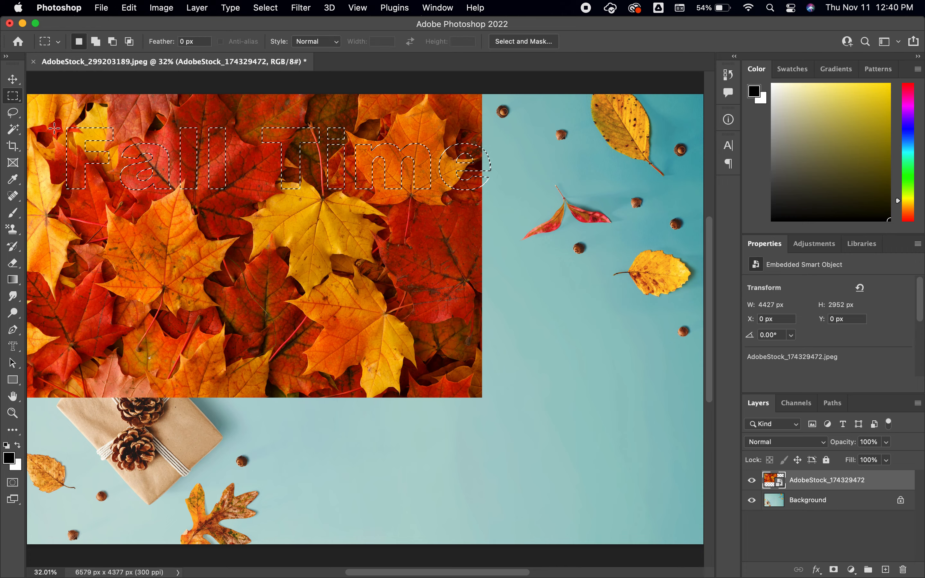
pyautogui.moveTo(67, 159); pyautogui.dragTo(47, 219)
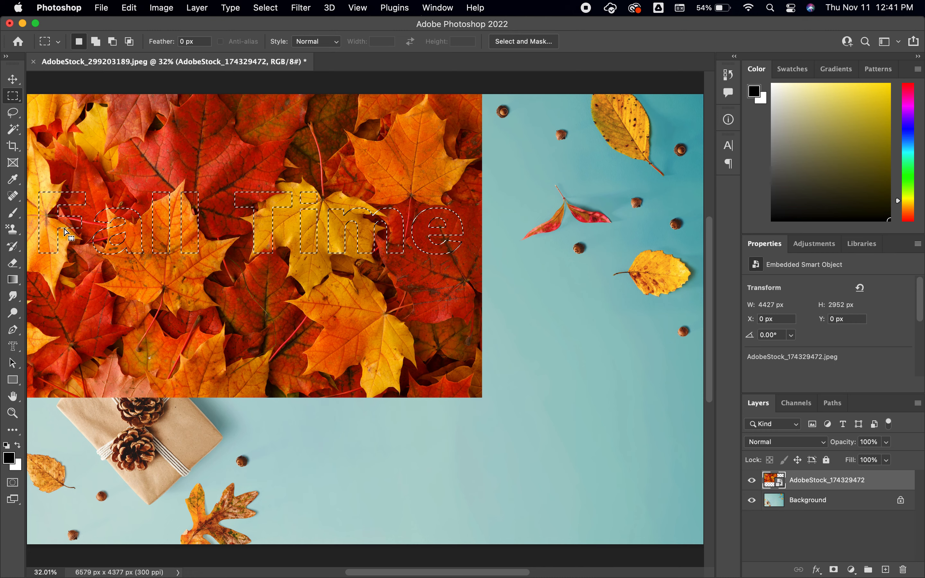
# Step: Add a layer mask to the leaves photo layer from the "Fall Time" selection and switch to the Move tool
pyautogui.click(835, 570)
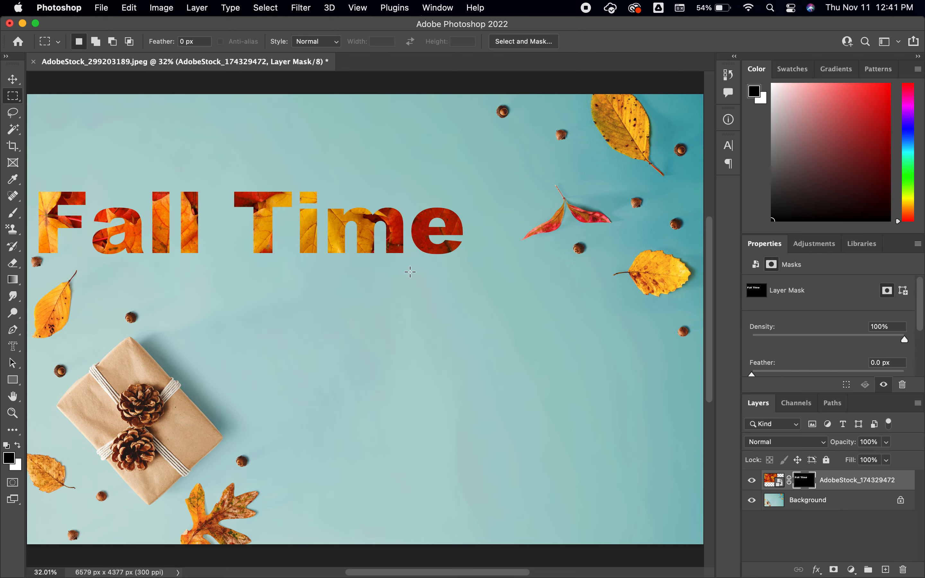
pyautogui.click(13, 79)
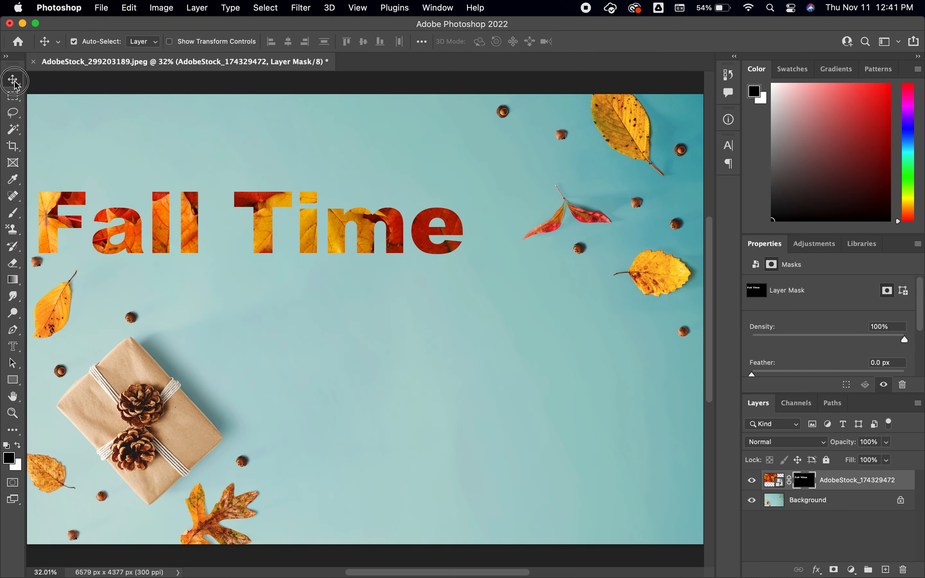
# Step: Move the masked "Fall Time" lettering up and slightly right on the canvas, and rename its layer as Text
pyautogui.moveTo(165, 212); pyautogui.dragTo(189, 151)
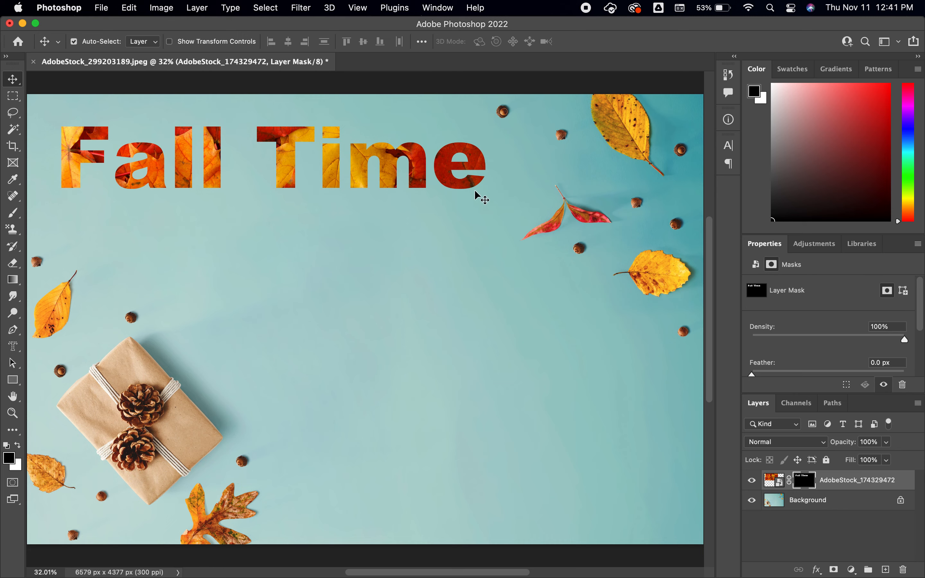
pyautogui.click(128, 9)
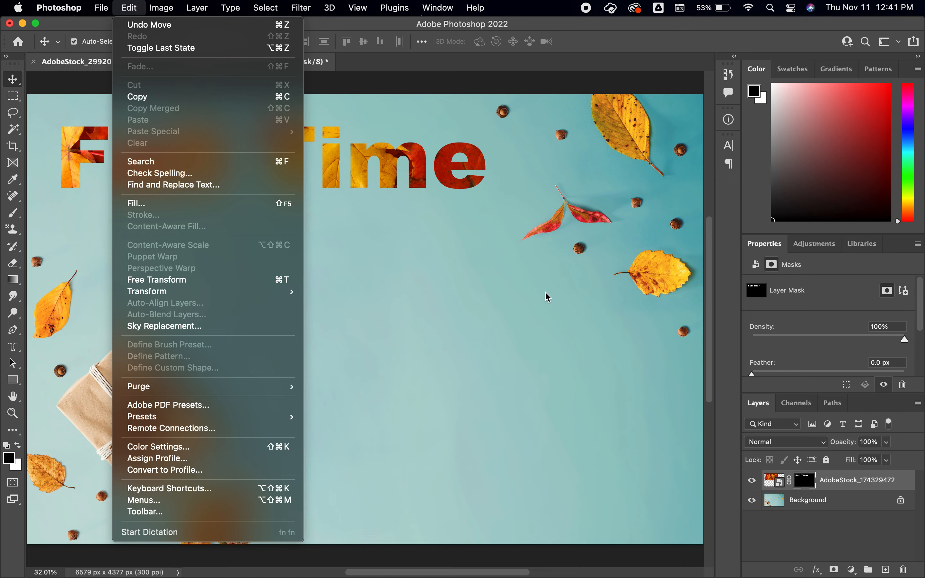
pyautogui.click(853, 485)
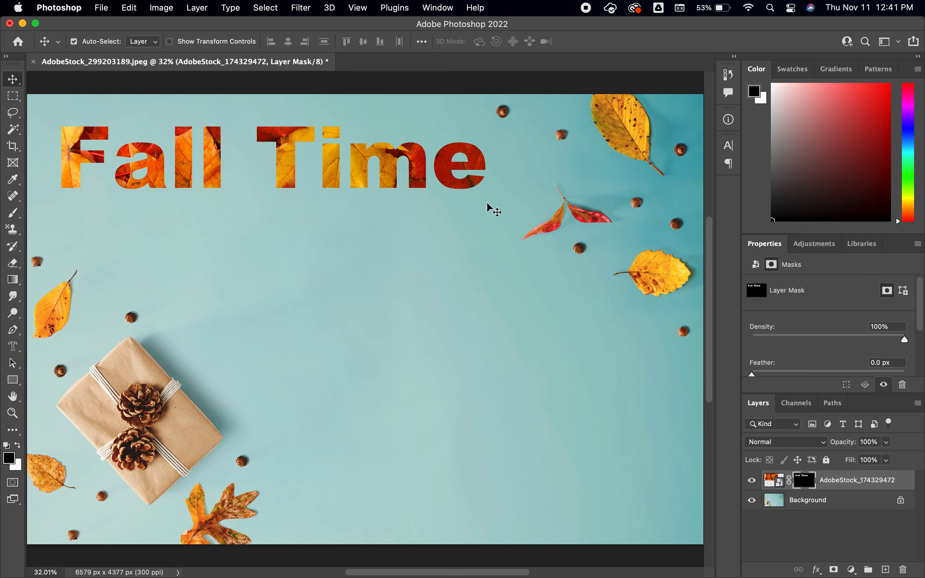
pyautogui.doubleClick(862, 484)
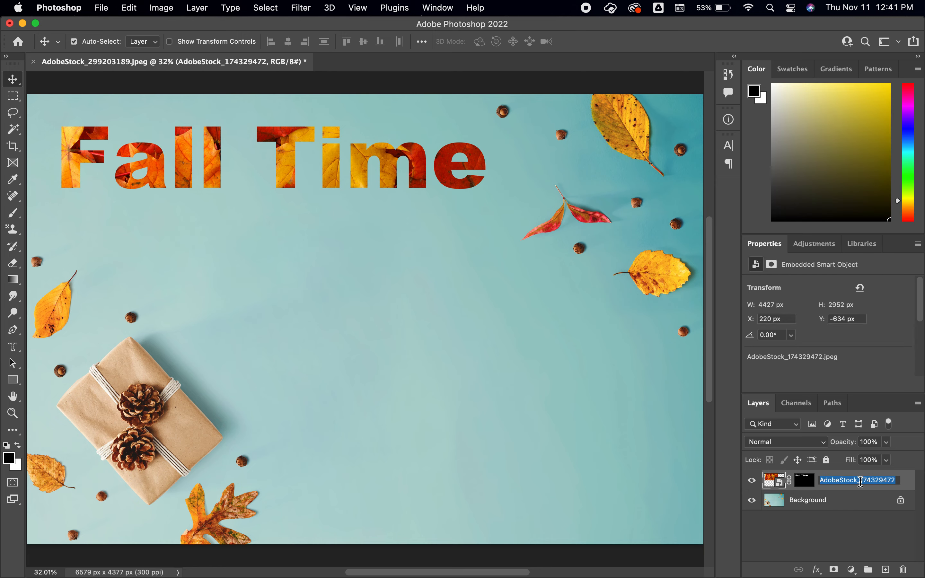
pyautogui.write('Text')
pyautogui.press('Return')
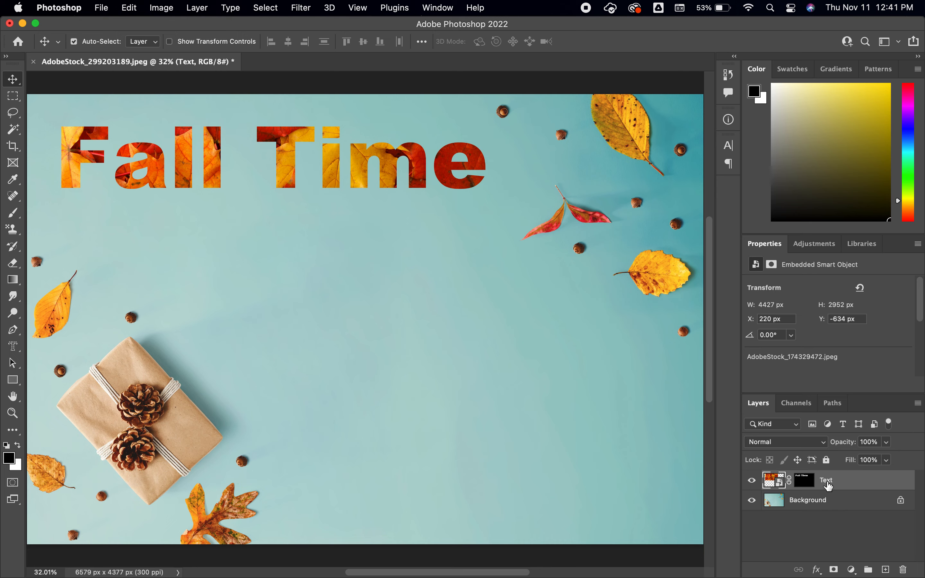
# Step: Open the Text layer's layer style settings and enable a Stroke with a size of 29 px
pyautogui.doubleClick(892, 484)
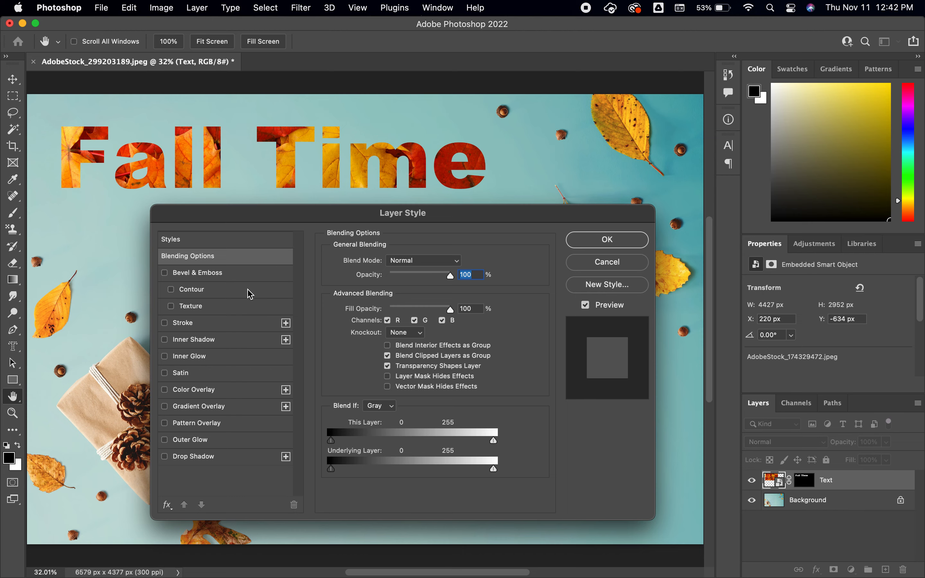
pyautogui.click(167, 325)
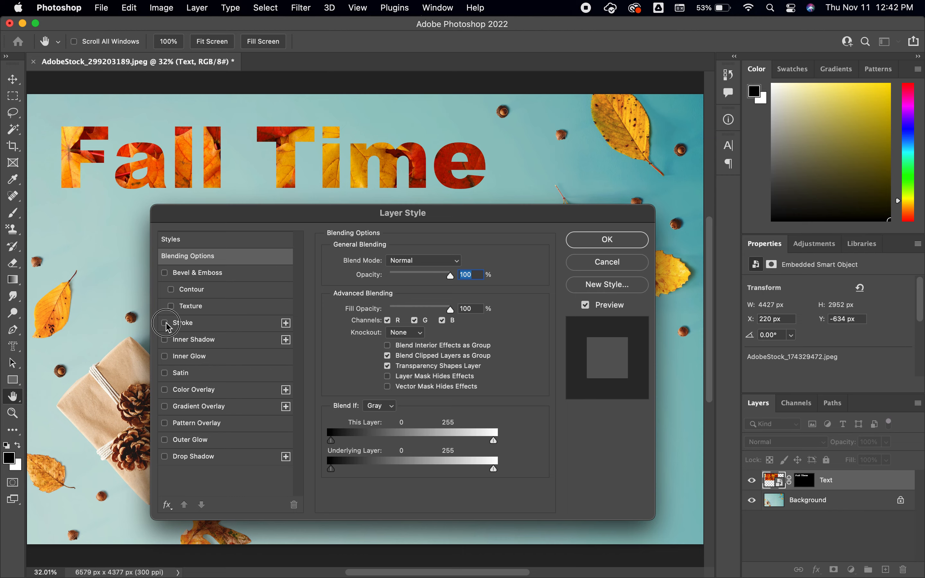
pyautogui.click(206, 327)
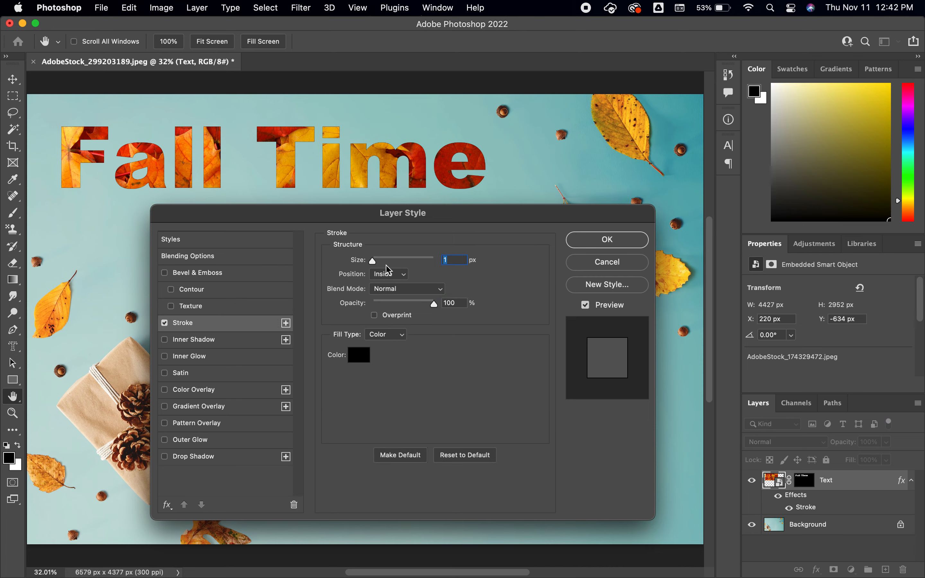
pyautogui.moveTo(374, 264); pyautogui.dragTo(384, 263)
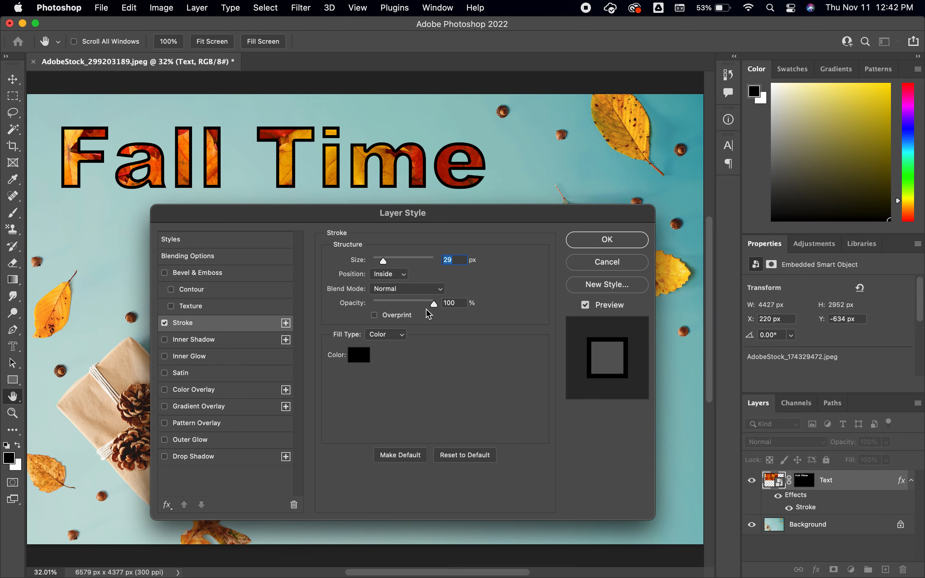
# Step: Try the stroke around the lettering in the Outside and Center positions, and switch the Stroke effect off
pyautogui.click(399, 277)
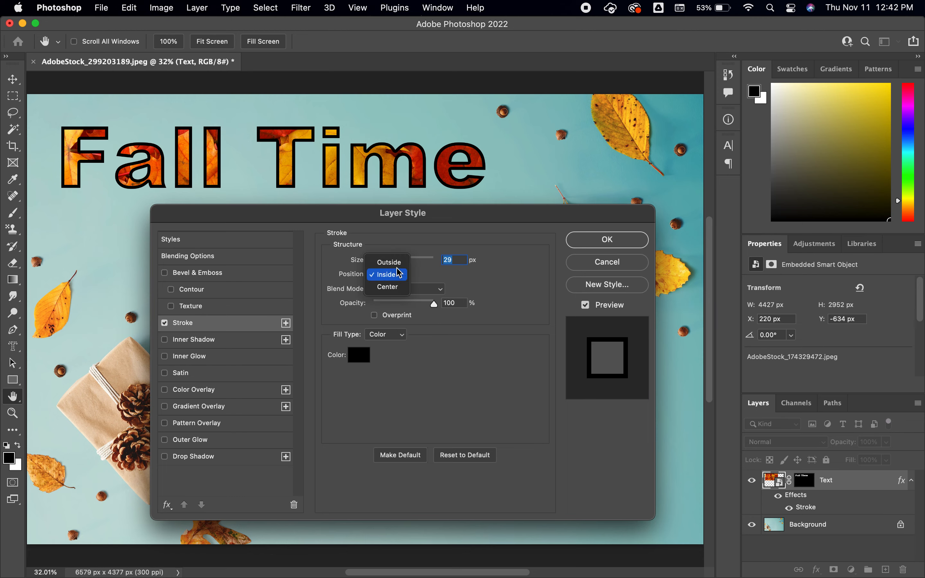
pyautogui.click(397, 264)
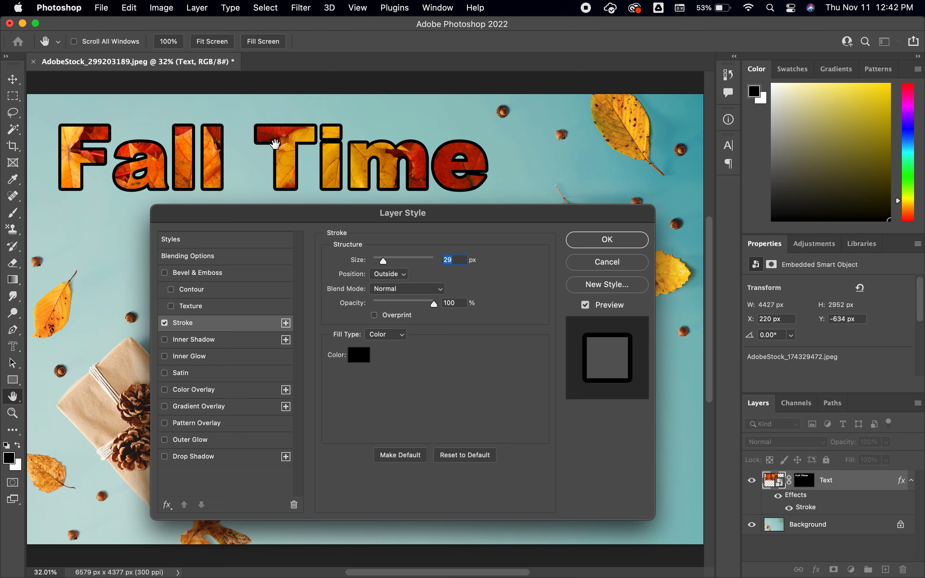
pyautogui.click(394, 274)
pyautogui.click(398, 300)
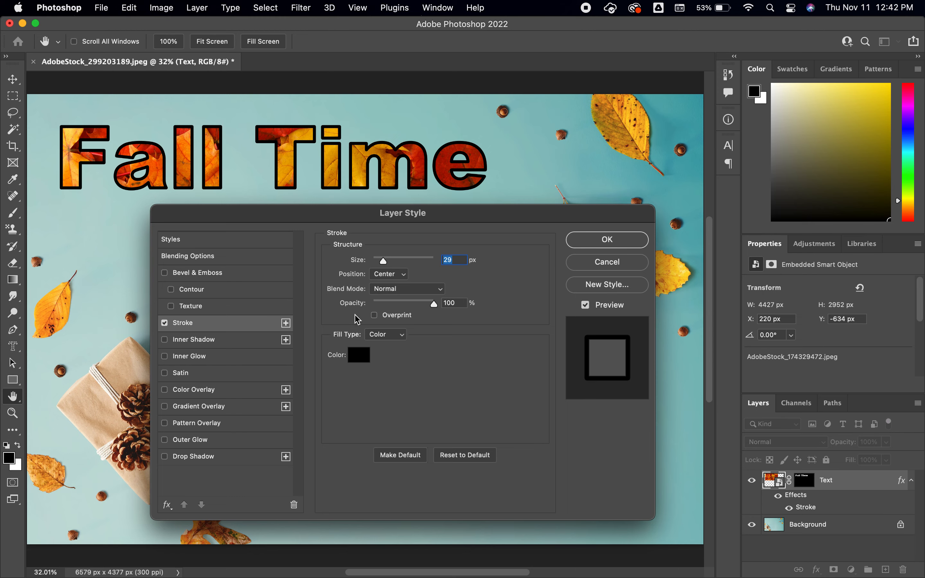
pyautogui.click(165, 323)
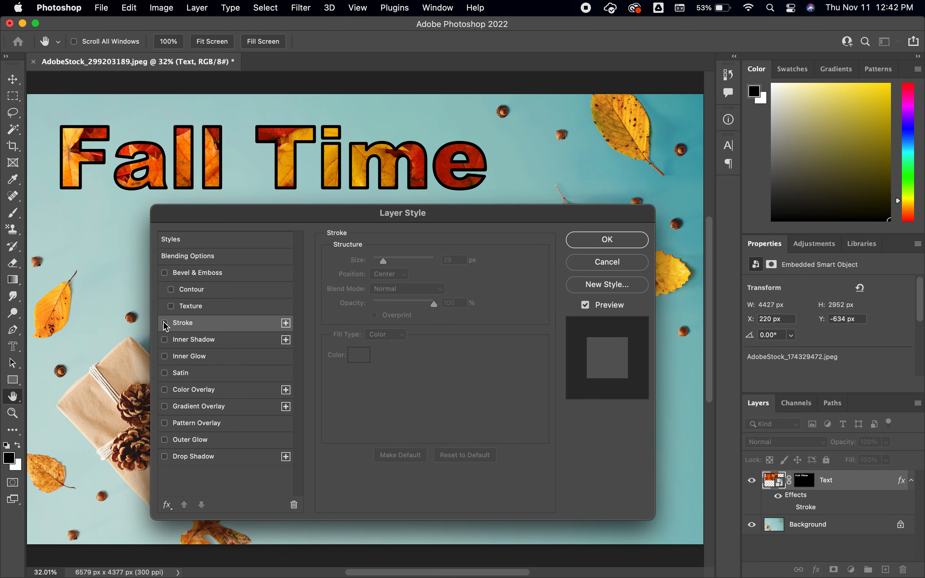
# Step: Try Bevel & Emboss on the lettering with a size of 35 px and the Chisel Hard technique, and switch it off
pyautogui.click(166, 273)
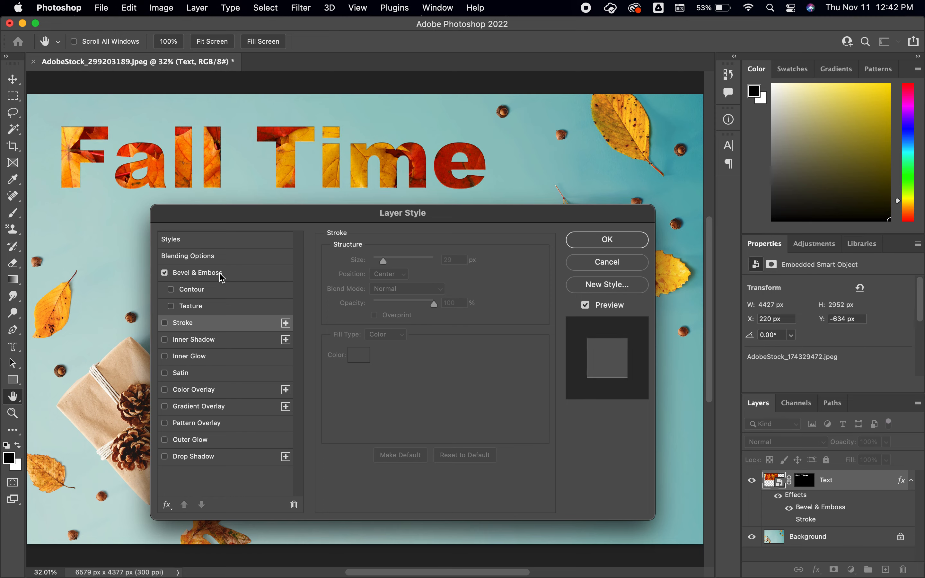
pyautogui.click(232, 276)
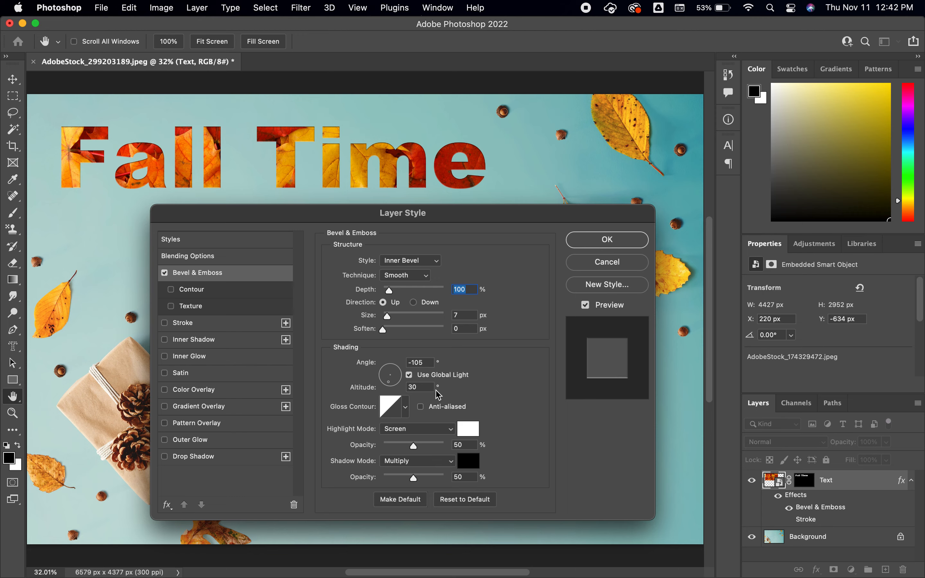
pyautogui.moveTo(388, 321); pyautogui.dragTo(397, 321)
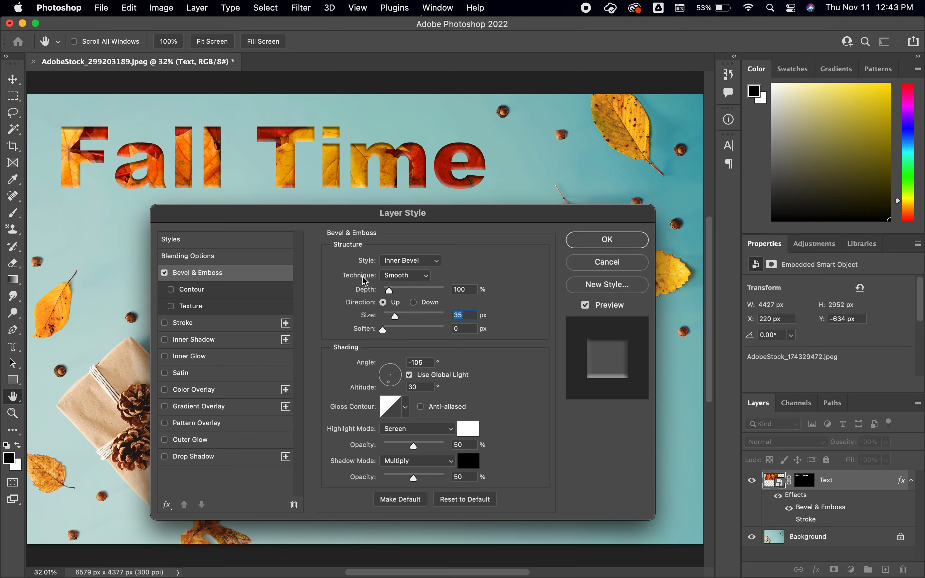
pyautogui.click(430, 273)
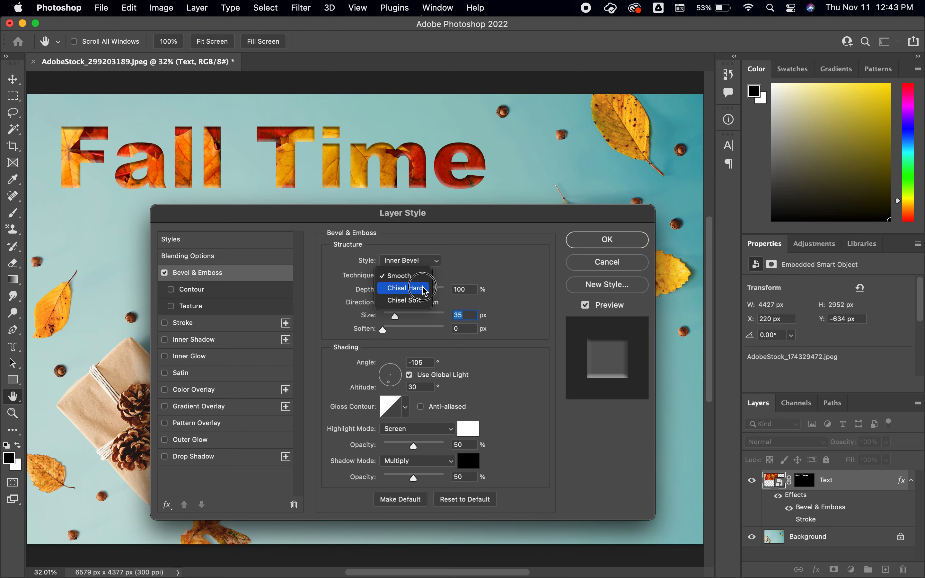
pyautogui.click(424, 289)
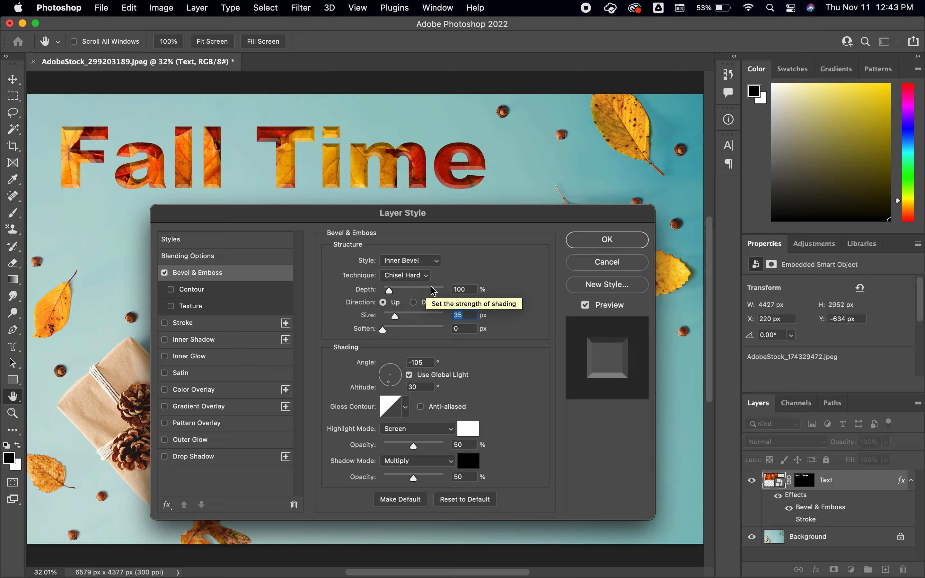
pyautogui.click(165, 273)
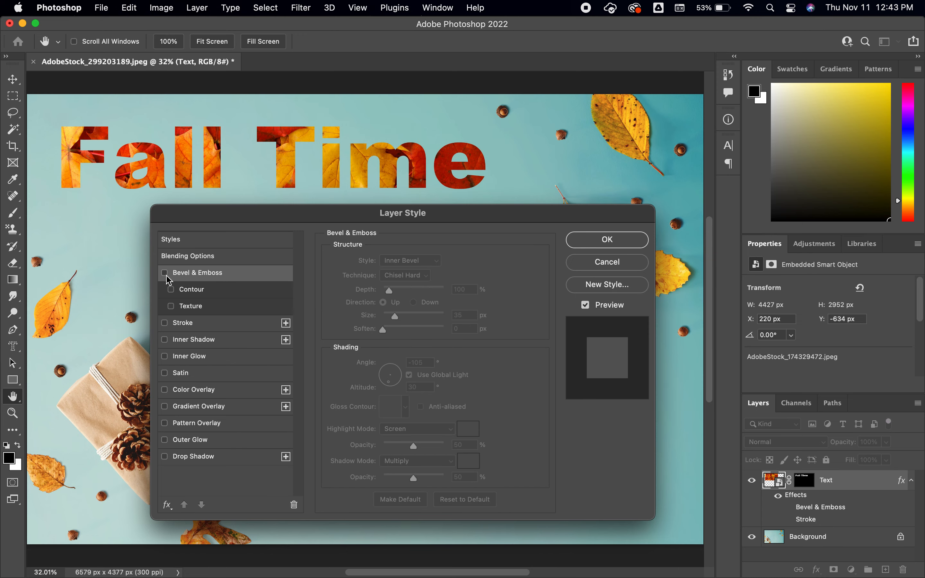
# Step: Try the Contour and Texture options of Bevel & Emboss on the lettering, and turn all three off
pyautogui.click(211, 291)
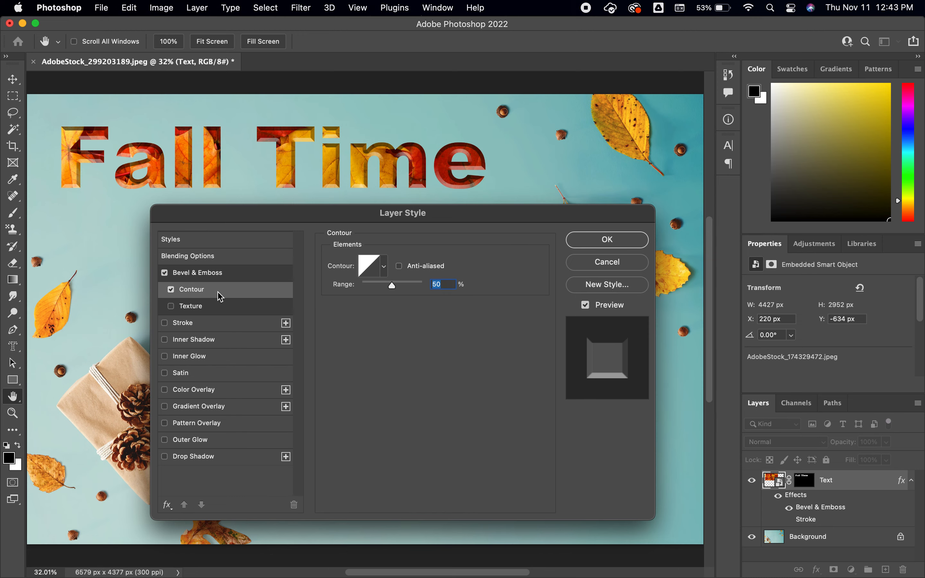
pyautogui.click(213, 309)
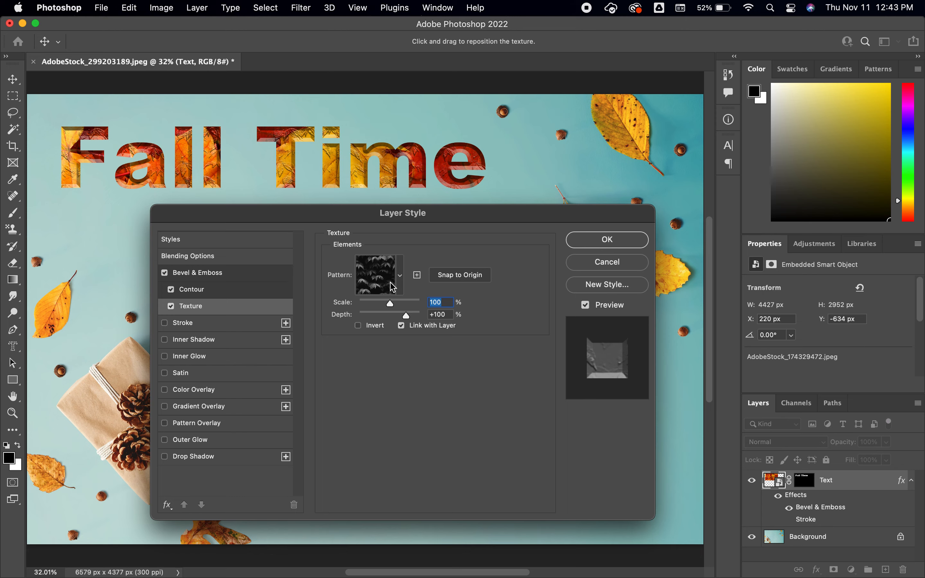
pyautogui.click(171, 306)
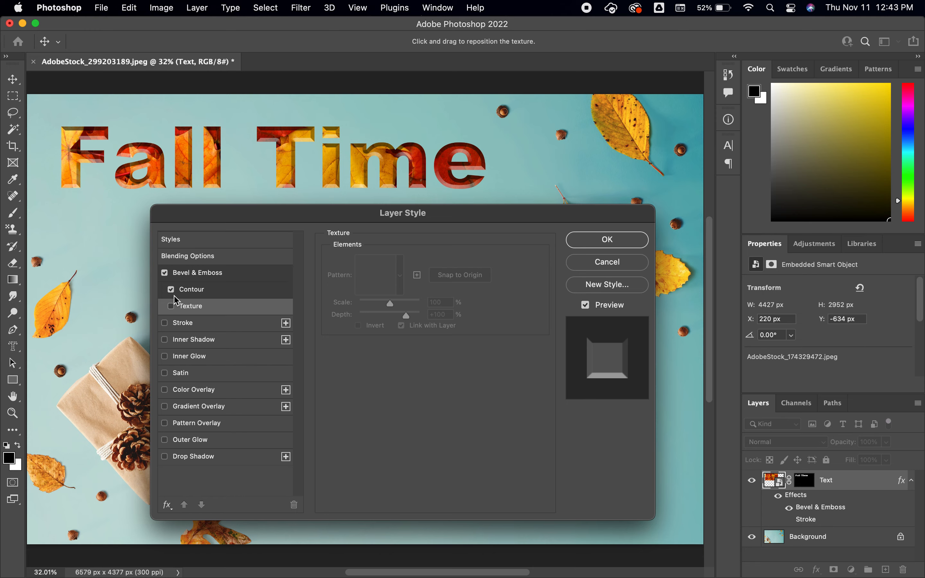
pyautogui.click(171, 290)
pyautogui.click(165, 273)
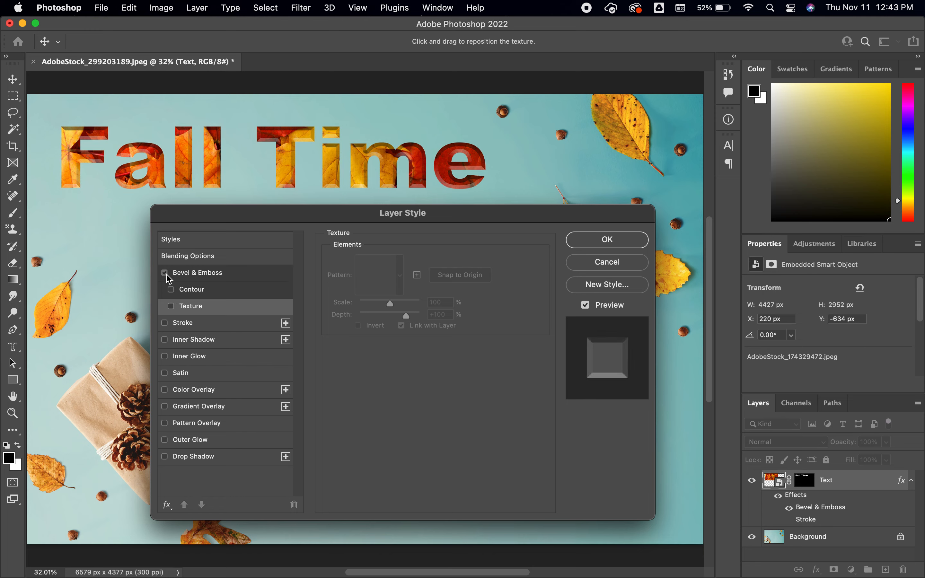
# Step: Enable an Inner Shadow on the lettering with the Stroke off, and set the shadow's blend mode to Normal
pyautogui.click(209, 323)
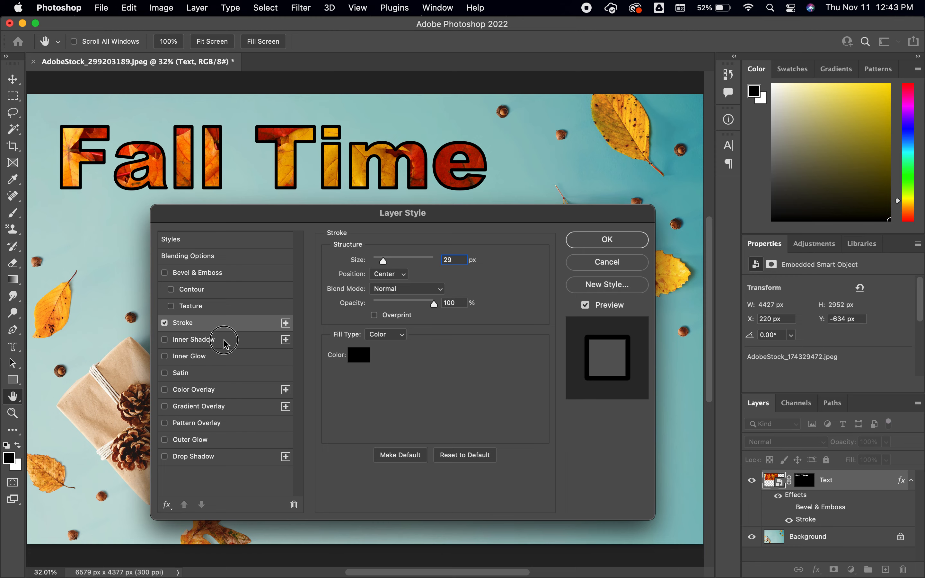
pyautogui.click(225, 340)
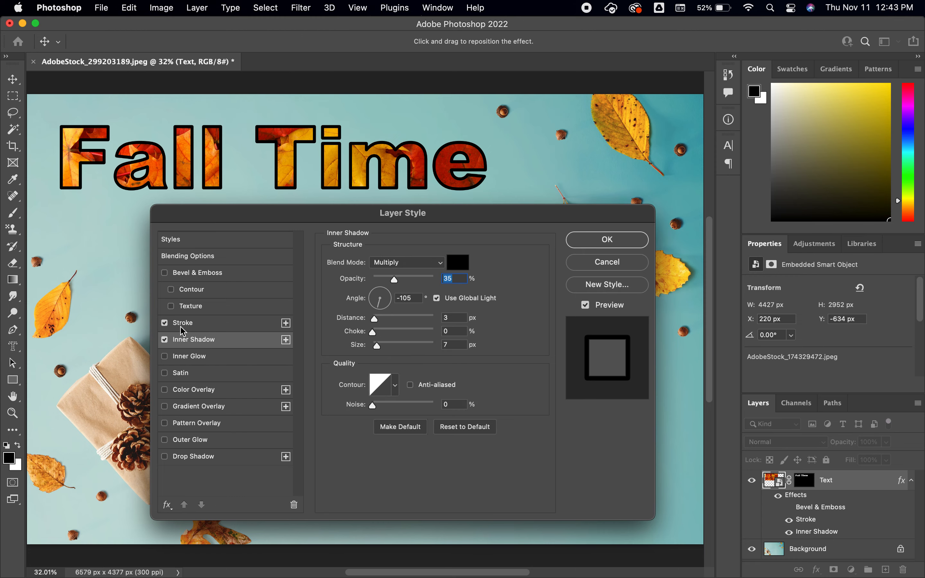
pyautogui.click(165, 323)
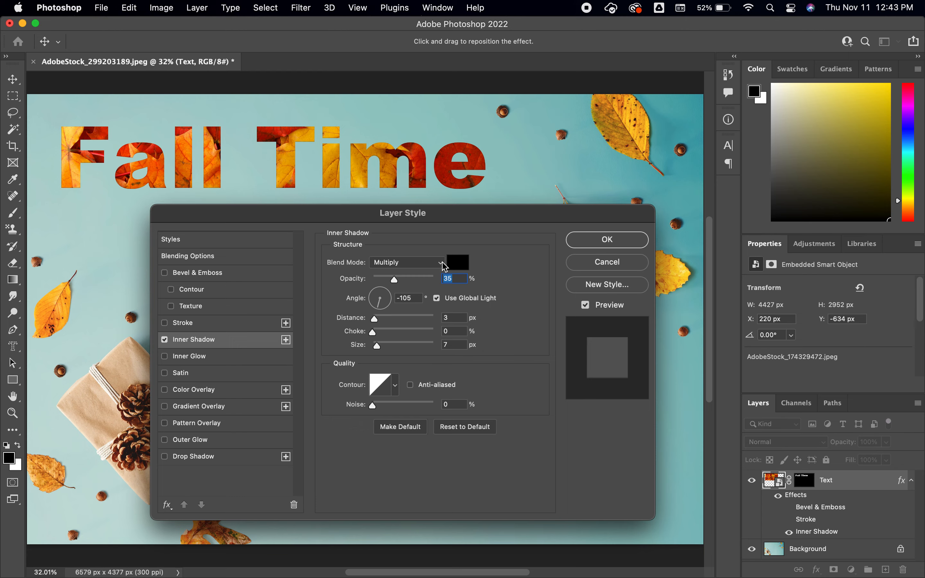
pyautogui.click(442, 263)
pyautogui.click(430, 228)
# Step: Try a white (ffffff) inner shadow with a distance of 32 px and a choke of 15%, and switch it off
pyautogui.click(461, 264)
pyautogui.moveTo(377, 250); pyautogui.dragTo(265, 189)
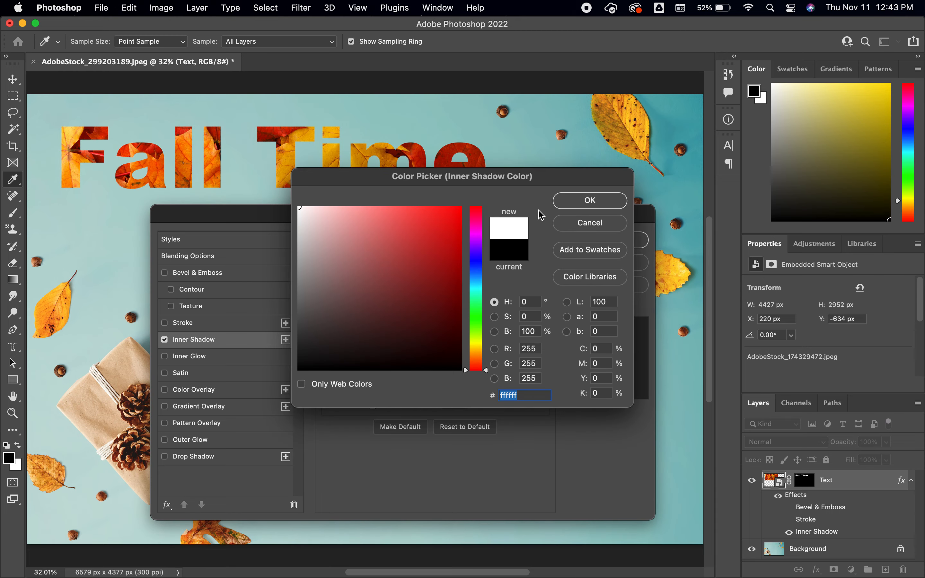
pyautogui.click(574, 201)
pyautogui.moveTo(376, 320)
pyautogui.mouseDown()
pyautogui.moveTo(393, 326)
pyautogui.moveTo(382, 333)
pyautogui.mouseUp()
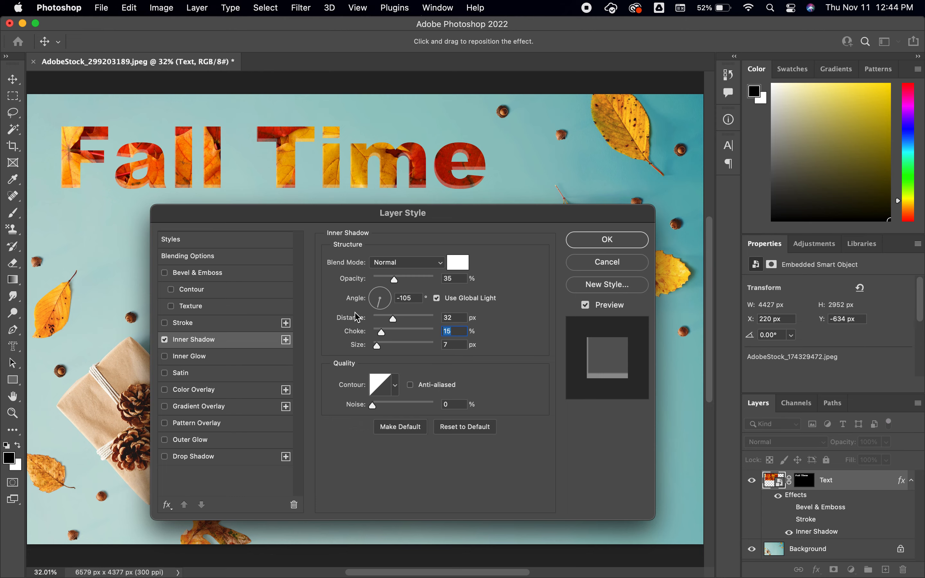
pyautogui.click(168, 343)
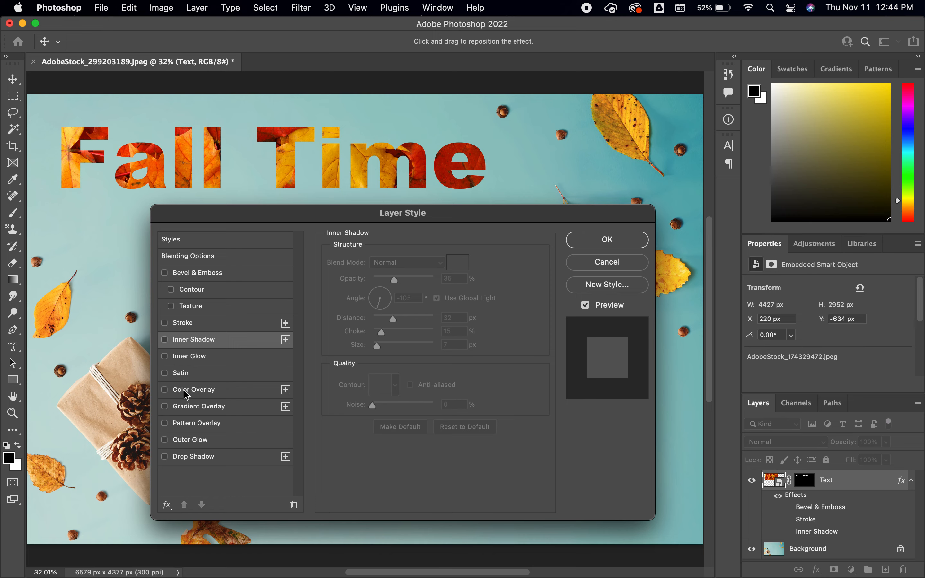
# Step: Try a Color Overlay on the lettering and switch it off
pyautogui.click(166, 390)
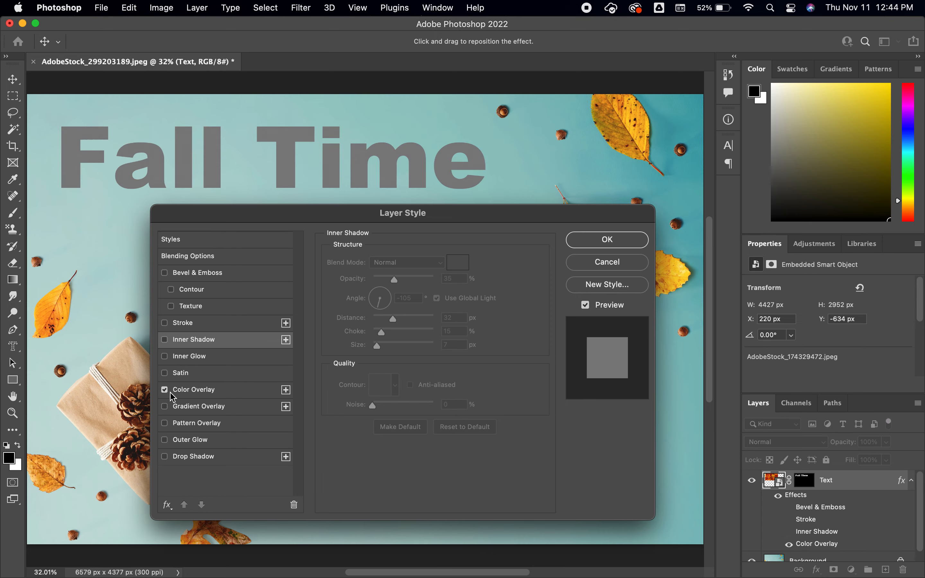
pyautogui.click(198, 394)
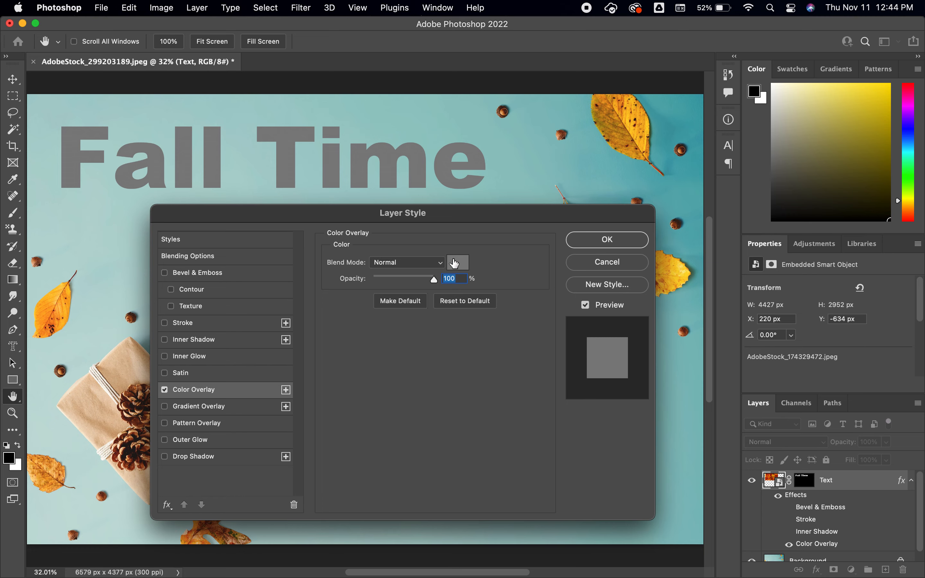
pyautogui.click(164, 390)
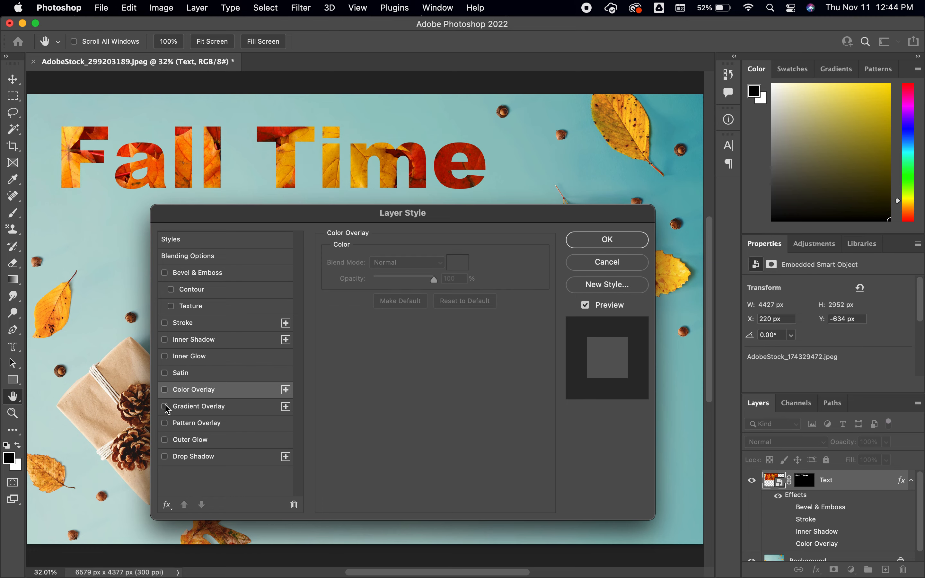
# Step: Try a Gradient Overlay on the lettering using the cyan-to-magenta preset from the Purples group
pyautogui.click(189, 408)
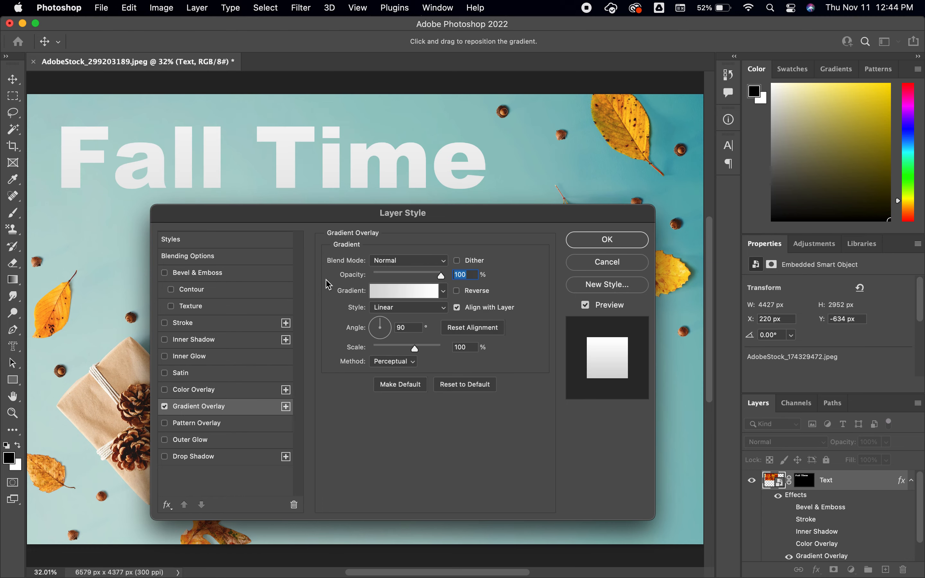
pyautogui.click(444, 292)
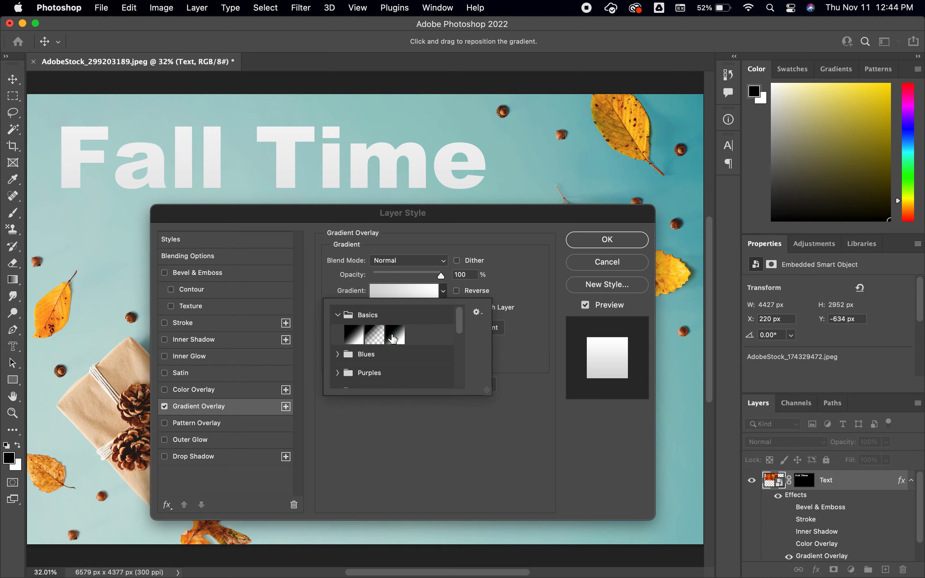
pyautogui.click(338, 318)
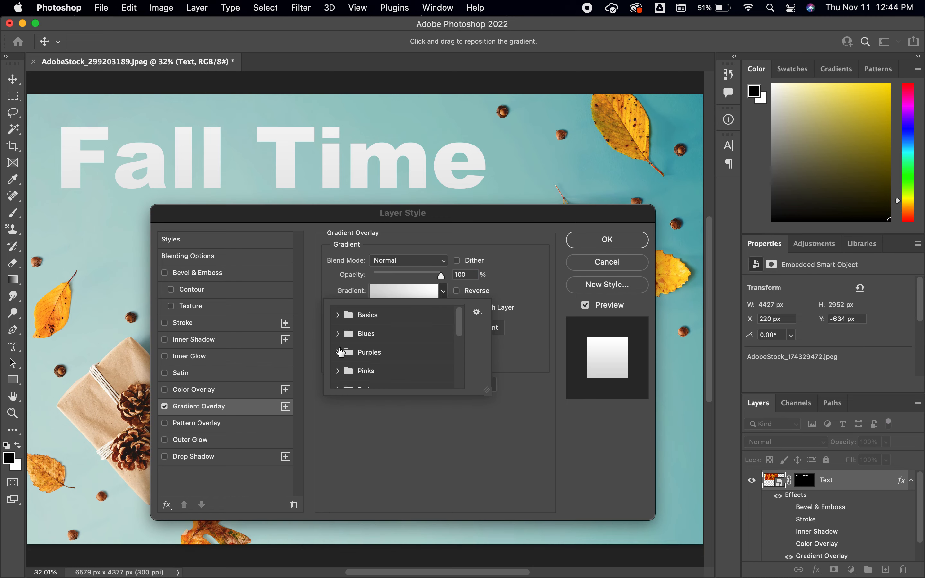
pyautogui.click(337, 352)
pyautogui.click(378, 377)
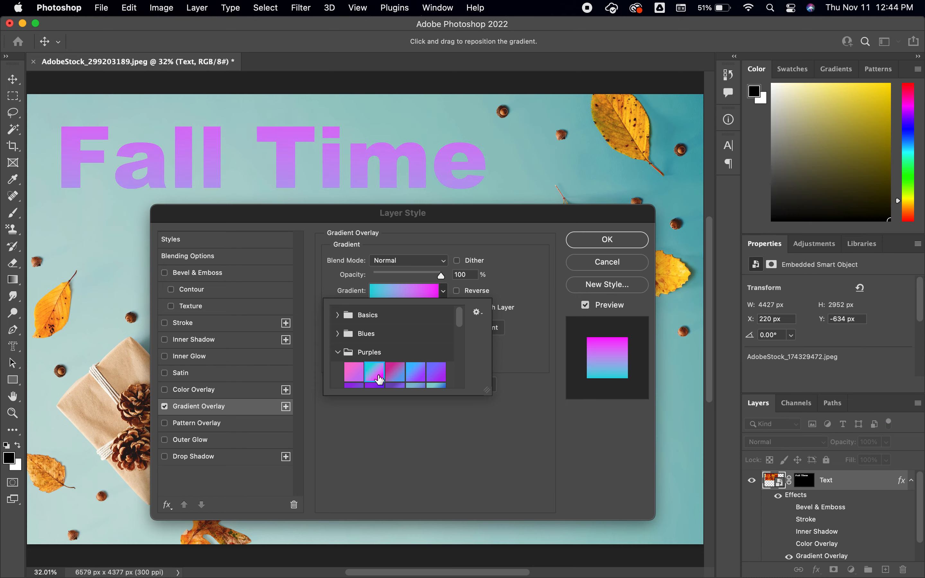
pyautogui.click(338, 352)
pyautogui.click(445, 292)
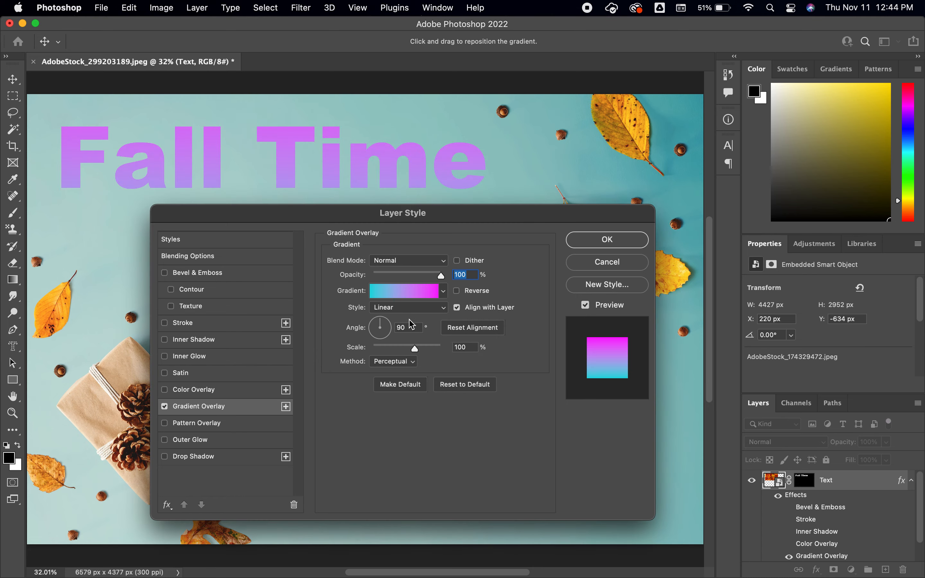
# Step: Try a 158° angle with the Reflected and Radial styles on the gradient overlay, and switch the overlay off
pyautogui.click(376, 326)
pyautogui.moveTo(376, 326); pyautogui.dragTo(382, 329)
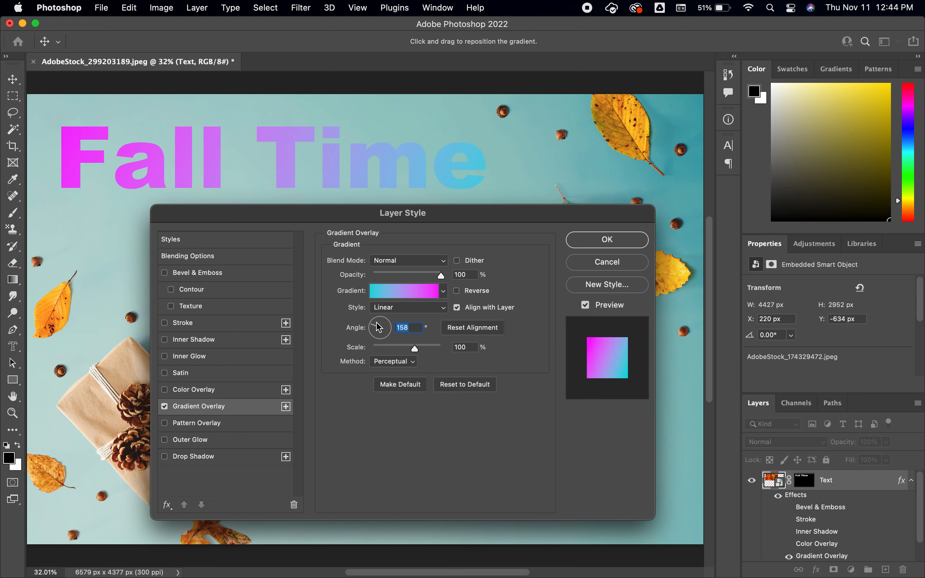
pyautogui.click(399, 308)
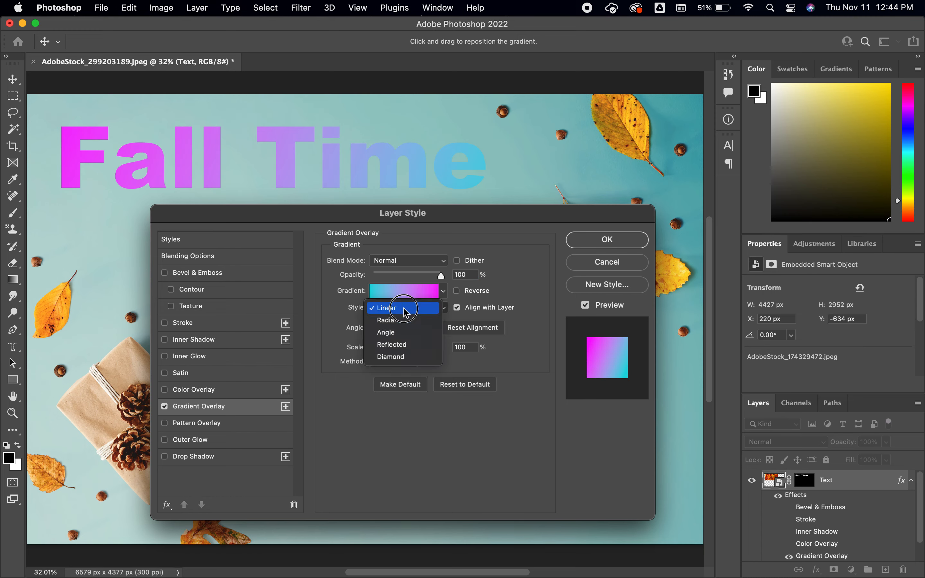
pyautogui.click(411, 345)
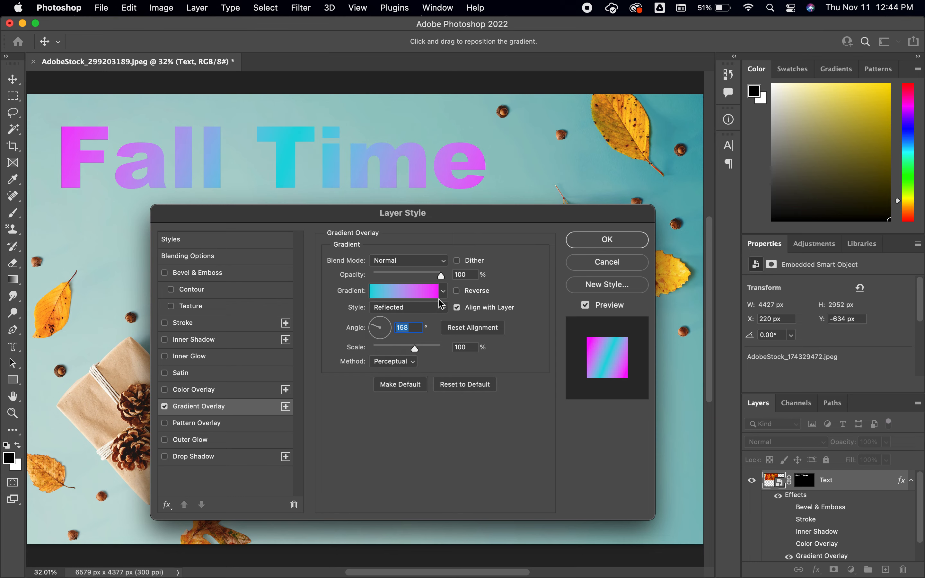
pyautogui.click(443, 312)
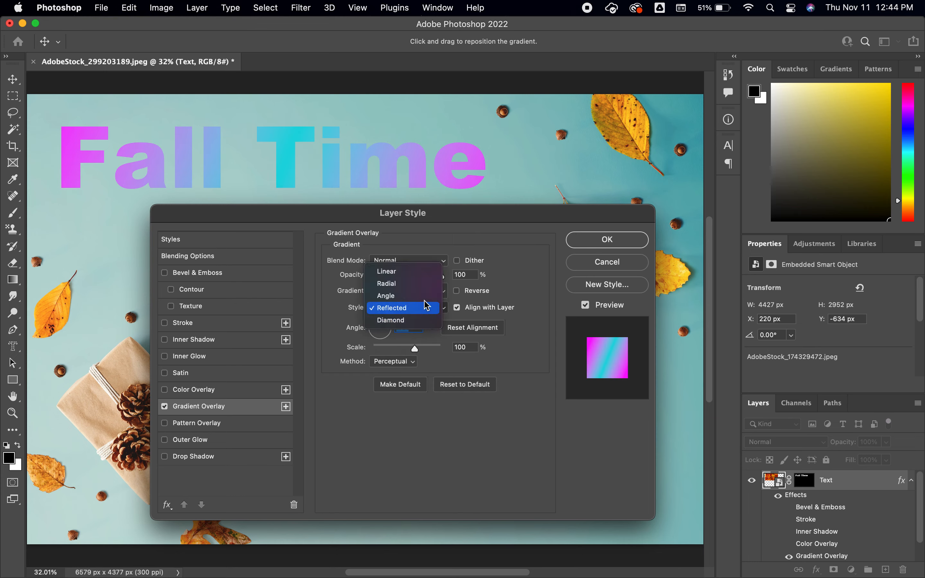
pyautogui.click(424, 284)
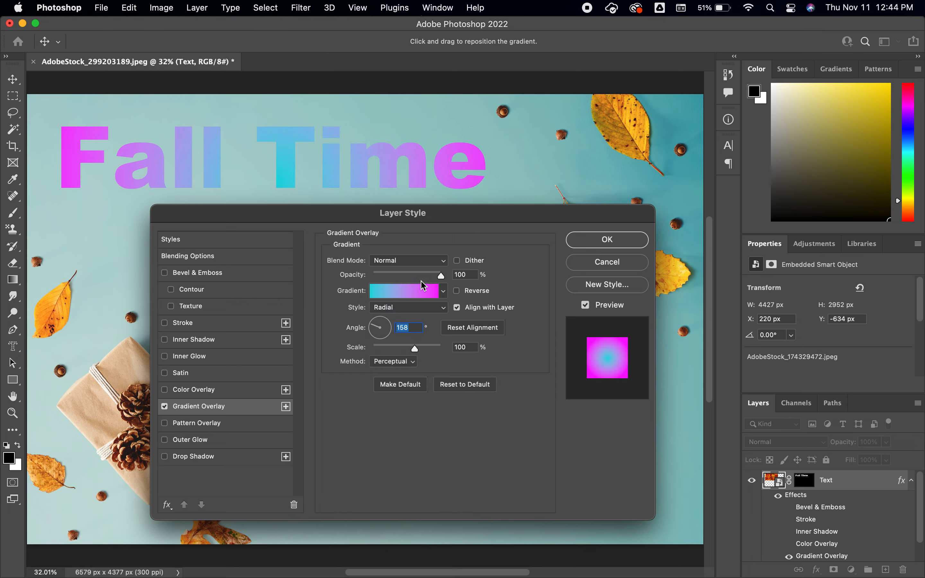
pyautogui.click(443, 291)
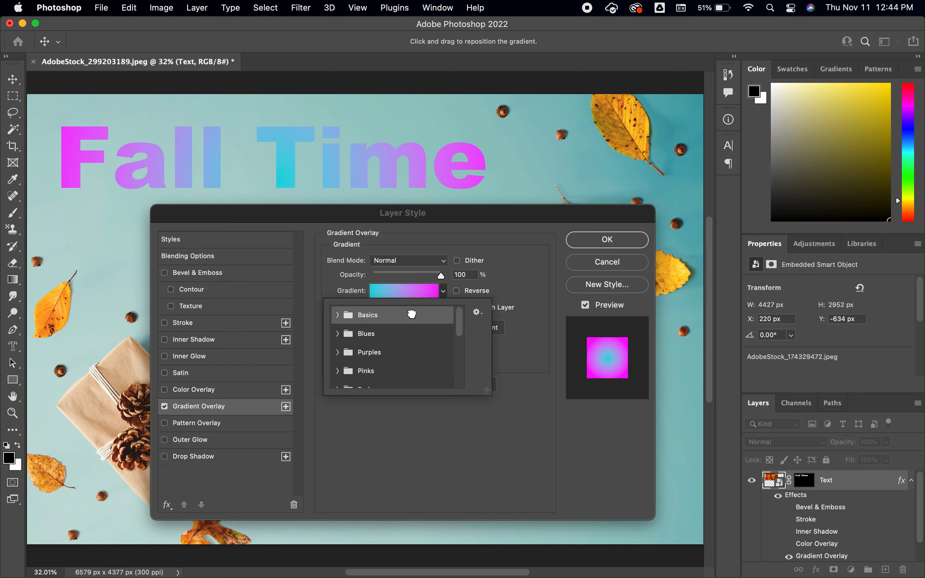
pyautogui.click(483, 428)
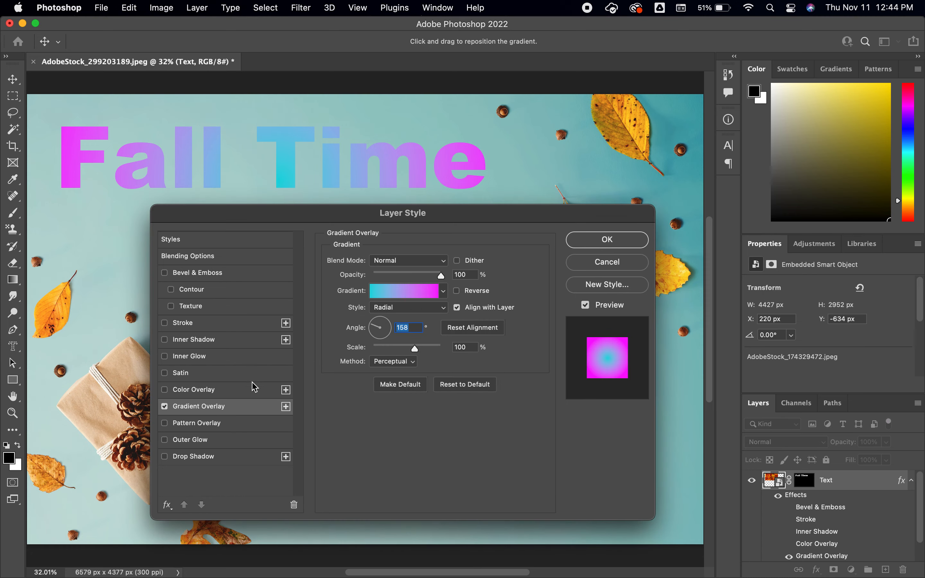
pyautogui.click(165, 406)
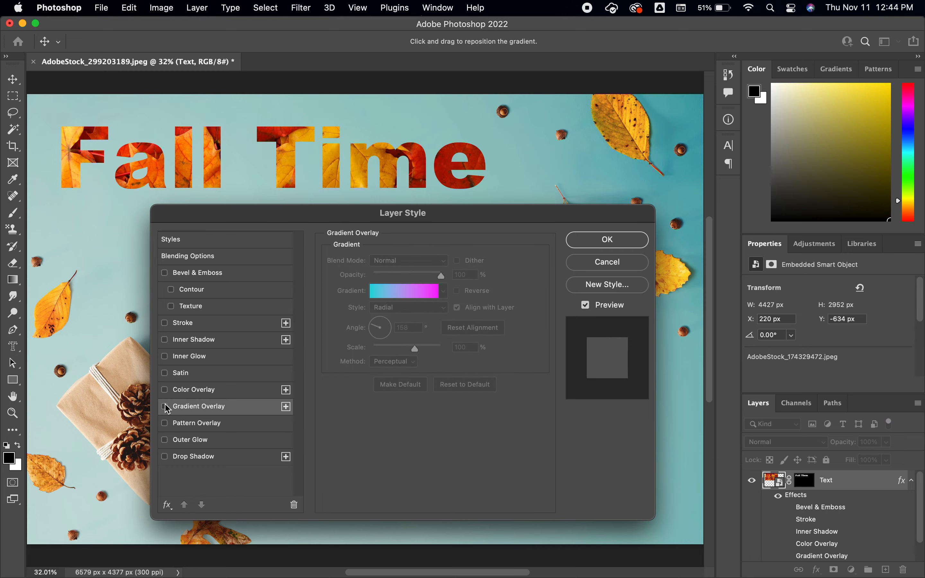
# Step: Try a leaf Pattern Overlay on the lettering at a 164° angle and 245% scale, and switch it off
pyautogui.click(207, 424)
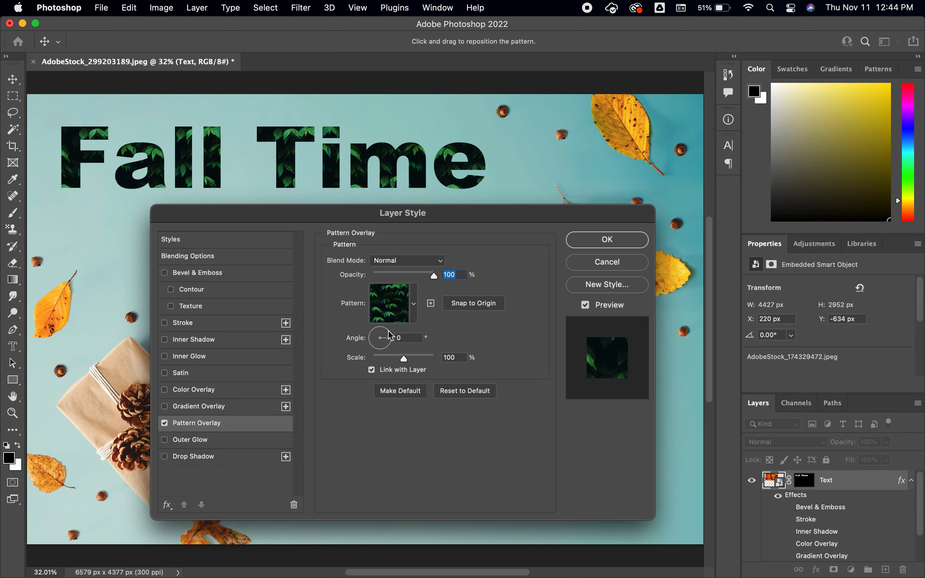
pyautogui.moveTo(389, 335); pyautogui.dragTo(411, 365)
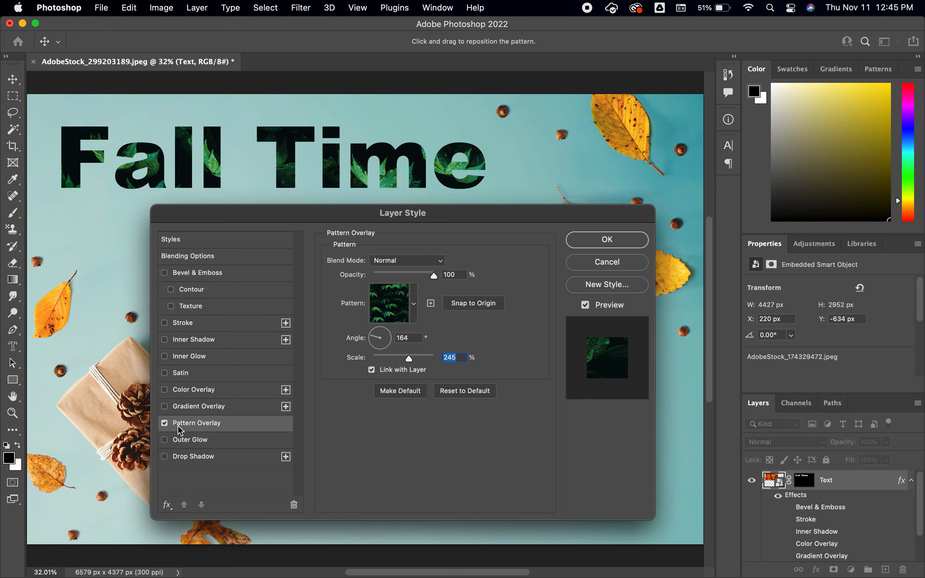
pyautogui.click(165, 423)
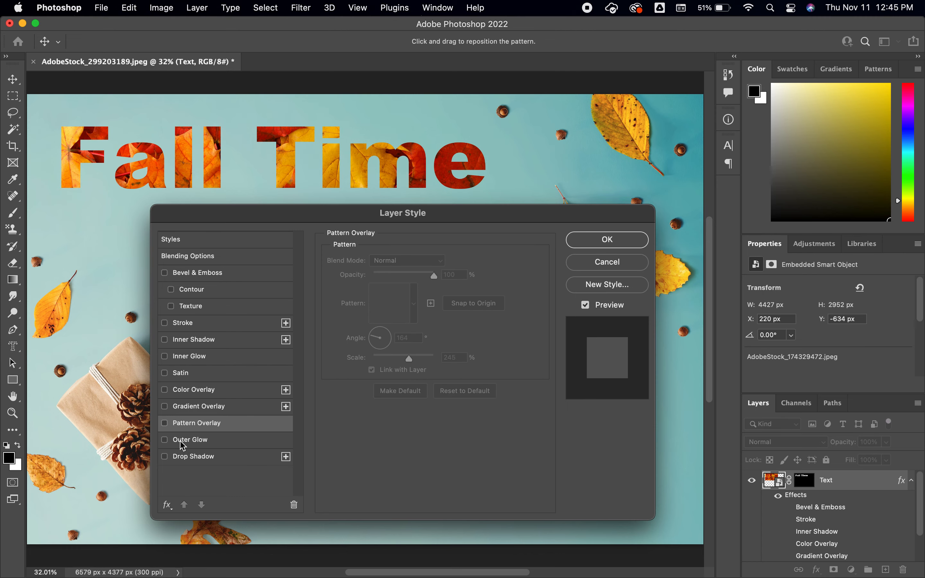
# Step: Enable a Drop Shadow on the lettering with an angle of 153° and an opacity of 44%
pyautogui.click(166, 458)
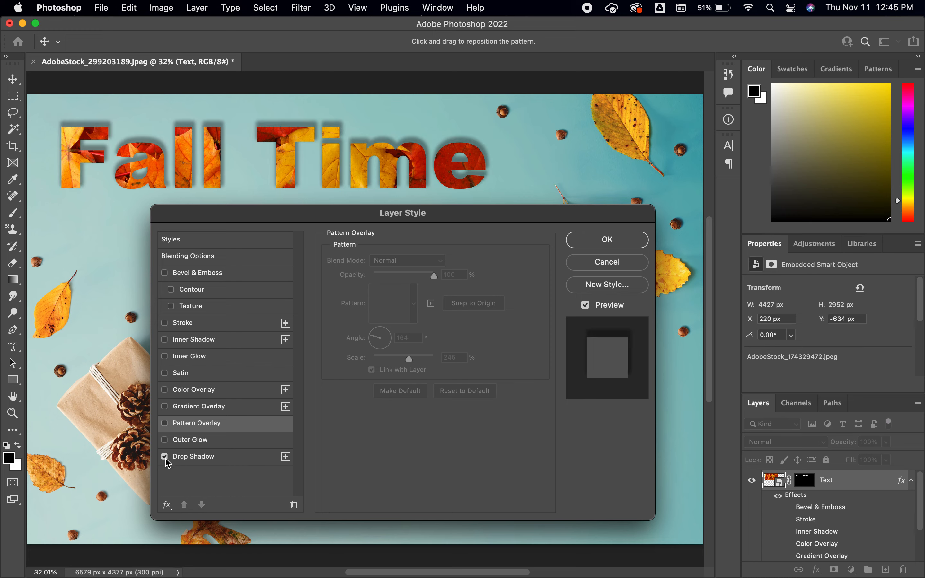
pyautogui.click(214, 459)
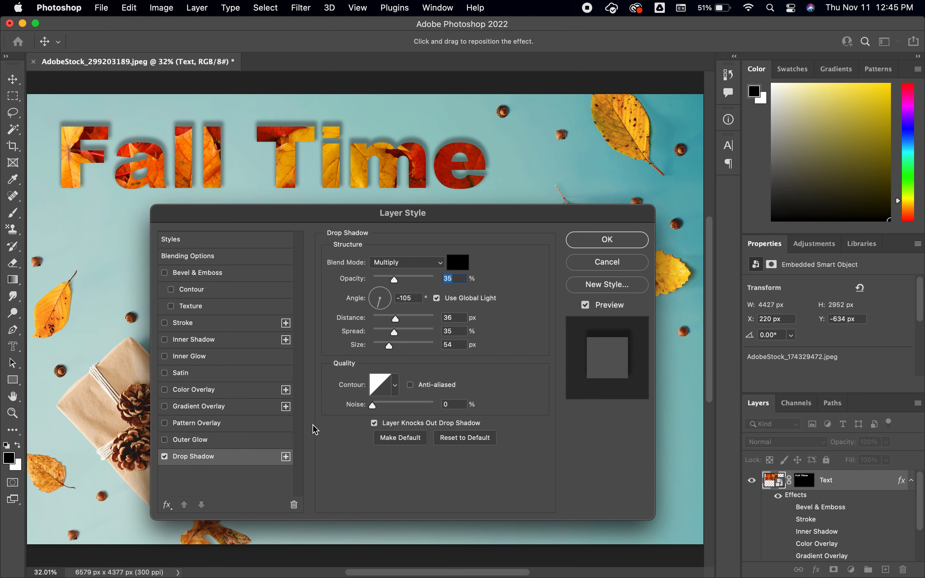
pyautogui.click(377, 295)
pyautogui.hotkey('shift', 'Up')
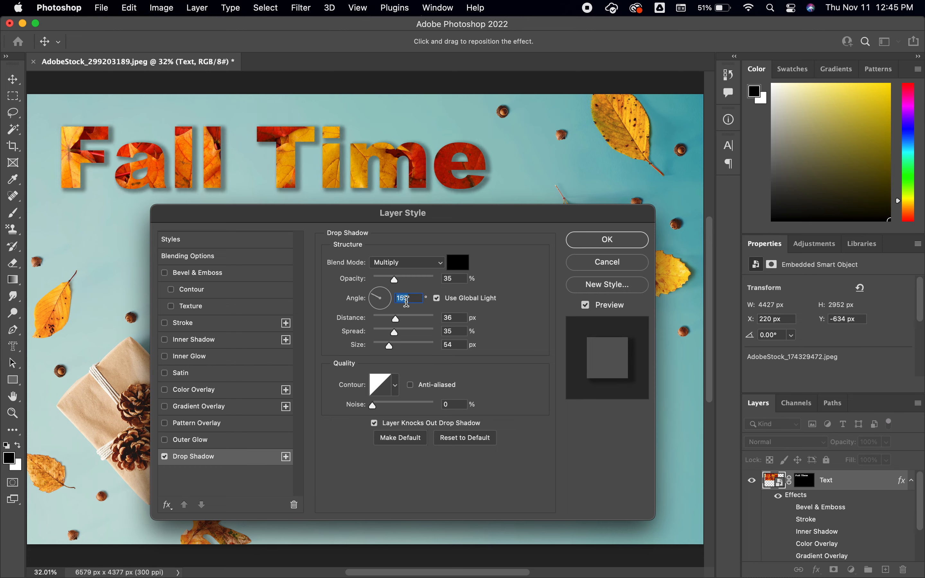
pyautogui.moveTo(397, 285)
pyautogui.mouseDown()
pyautogui.moveTo(420, 285)
pyautogui.moveTo(408, 287)
pyautogui.mouseUp()
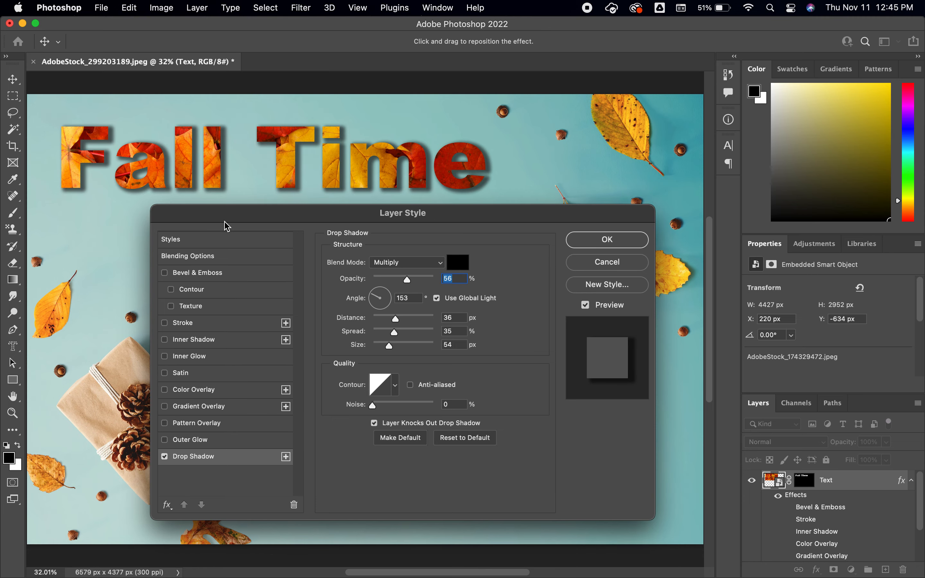
pyautogui.moveTo(223, 219); pyautogui.dragTo(286, 221)
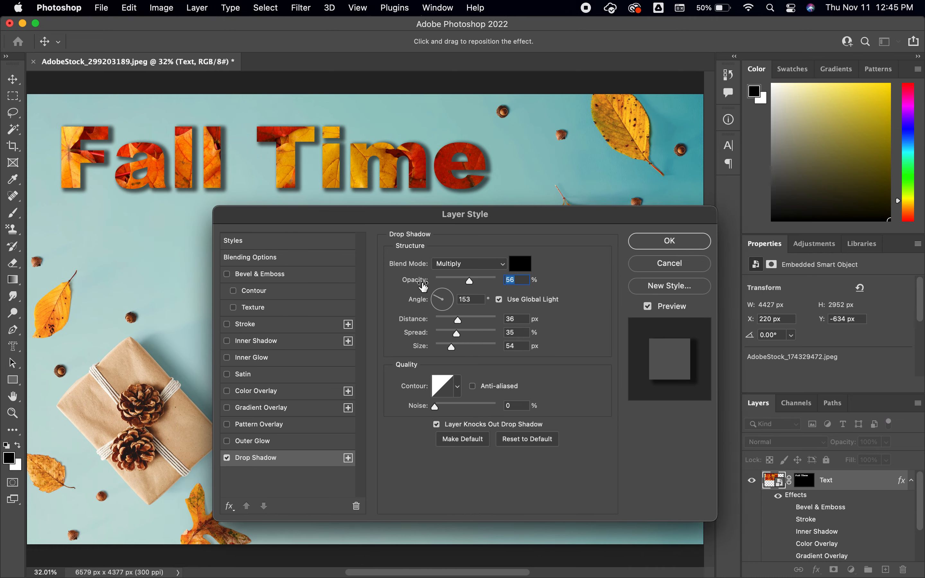
pyautogui.moveTo(469, 282); pyautogui.dragTo(462, 281)
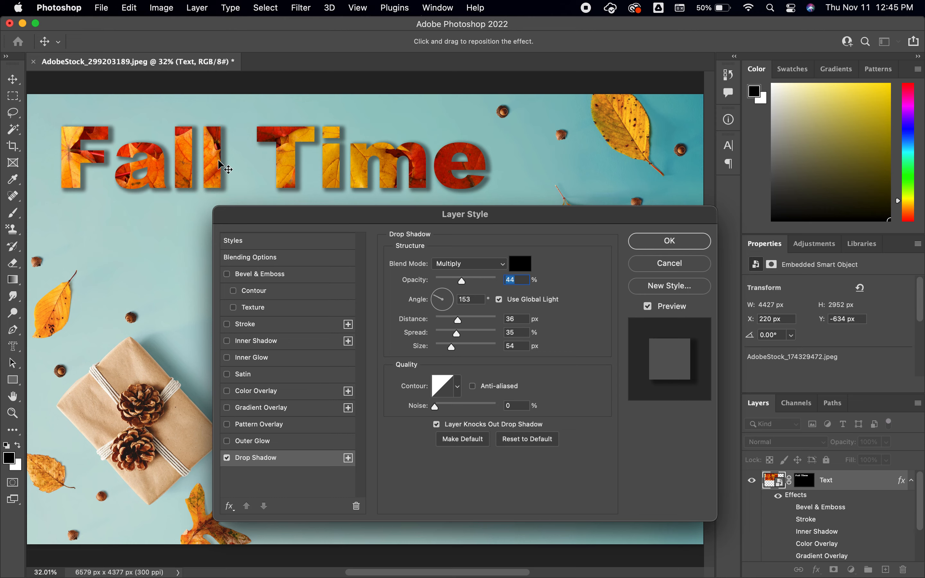
# Step: Set the drop shadow's angle to 178°, distance to 53 px, spread to 19% and size to 68 px
pyautogui.click(436, 300)
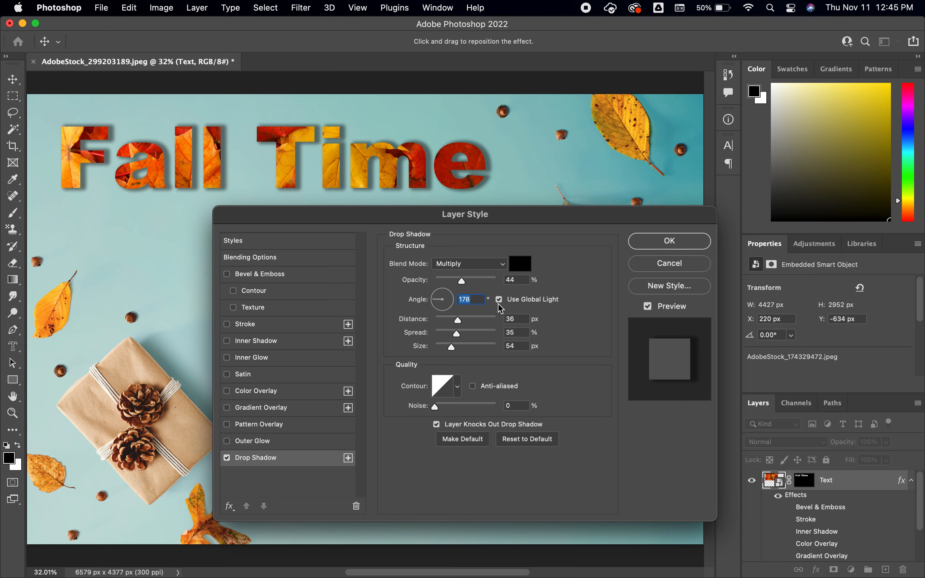
pyautogui.moveTo(461, 325); pyautogui.dragTo(470, 325)
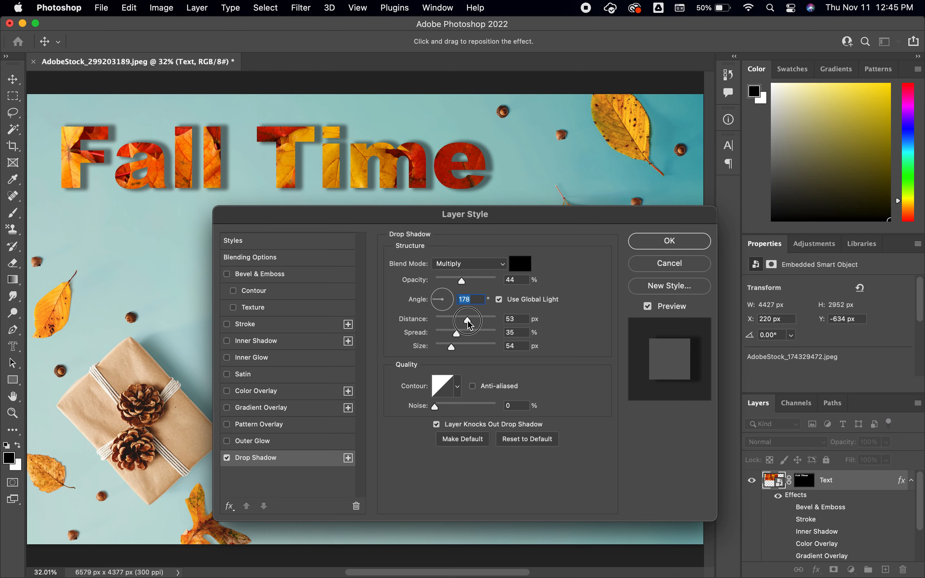
pyautogui.moveTo(470, 325); pyautogui.dragTo(470, 325)
pyautogui.click(459, 336)
pyautogui.moveTo(460, 340)
pyautogui.mouseDown()
pyautogui.moveTo(430, 339)
pyautogui.moveTo(494, 343)
pyautogui.moveTo(448, 344)
pyautogui.moveTo(471, 353)
pyautogui.moveTo(455, 350)
pyautogui.mouseUp()
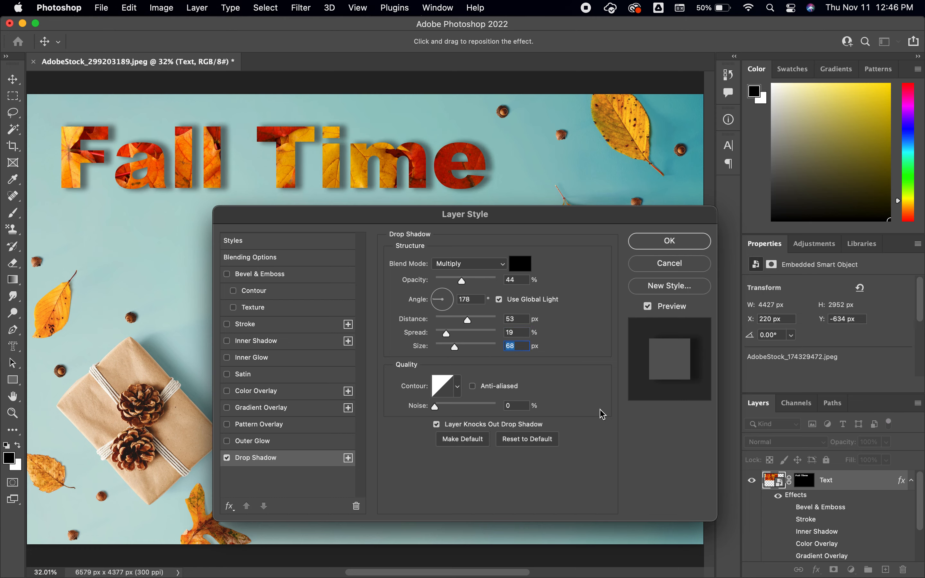
# Step: Try several contour presets on the drop shadow and return to the straight diagonal contour
pyautogui.click(458, 388)
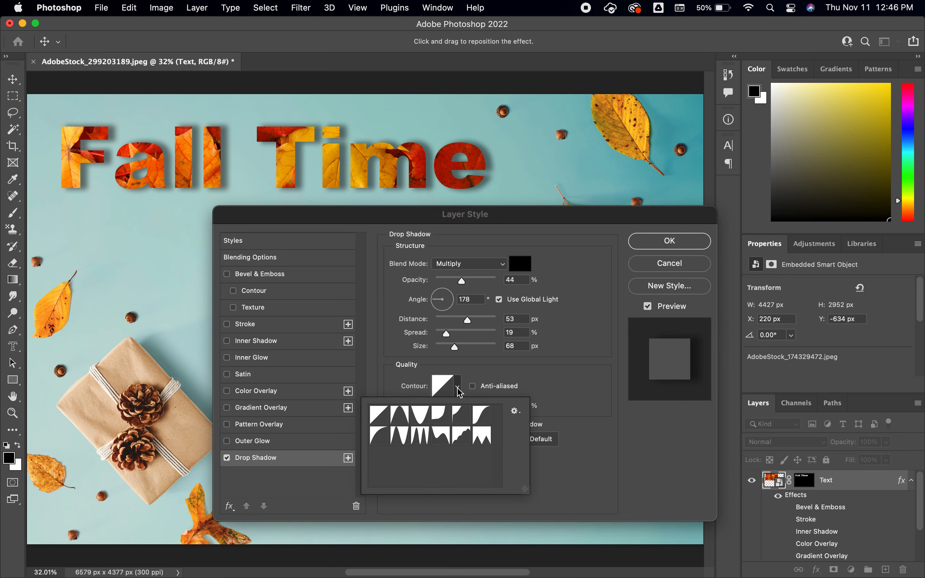
pyautogui.click(407, 417)
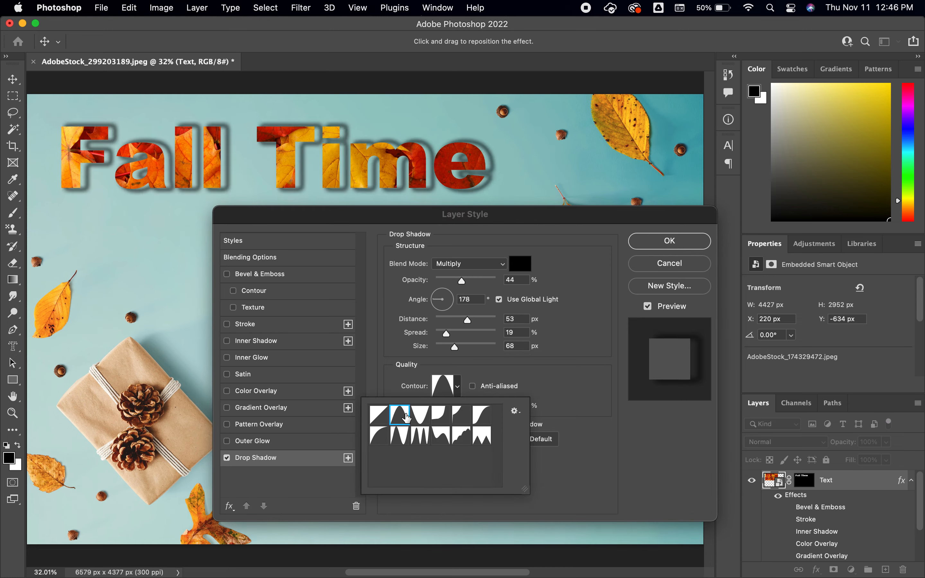
pyautogui.click(421, 417)
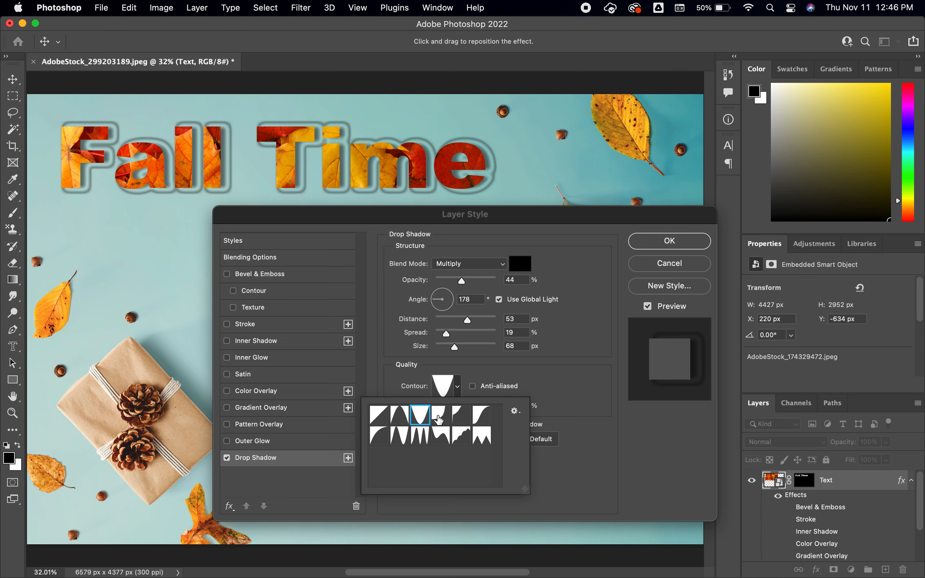
pyautogui.click(439, 418)
pyautogui.click(459, 422)
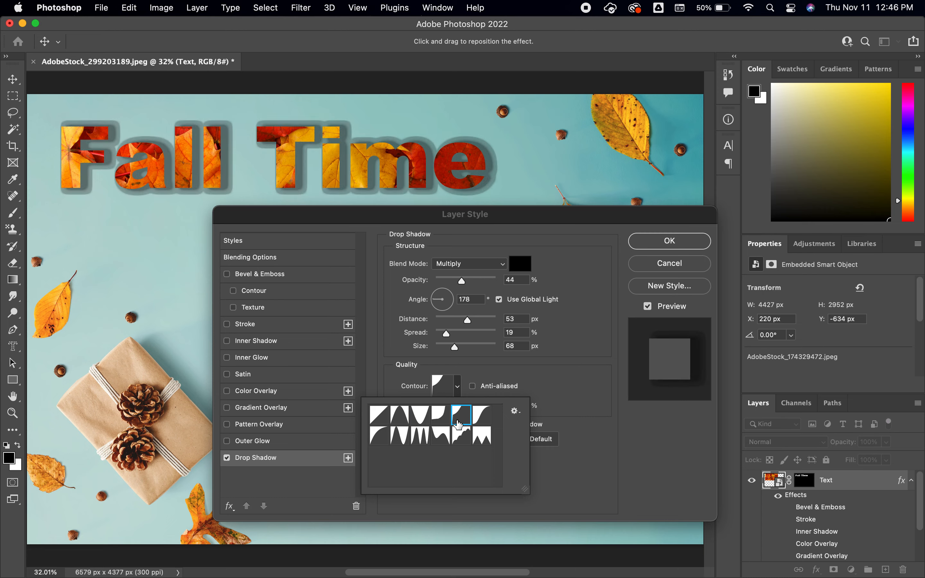
pyautogui.click(460, 435)
pyautogui.click(420, 436)
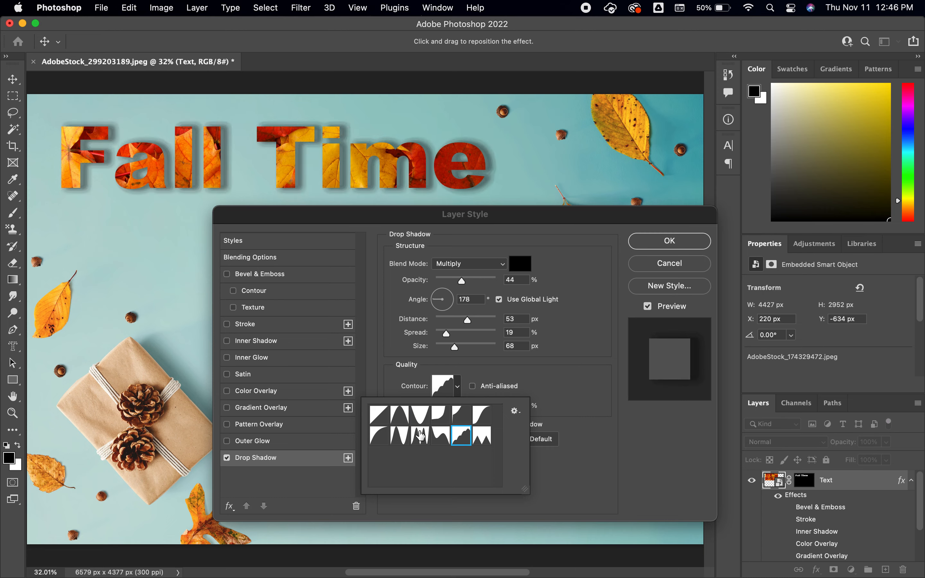
pyautogui.click(381, 419)
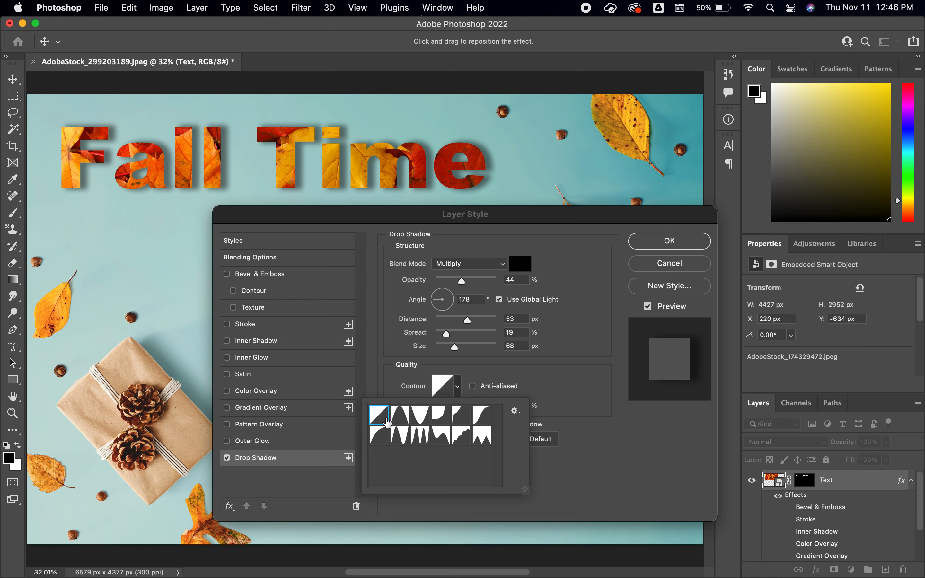
pyautogui.click(599, 386)
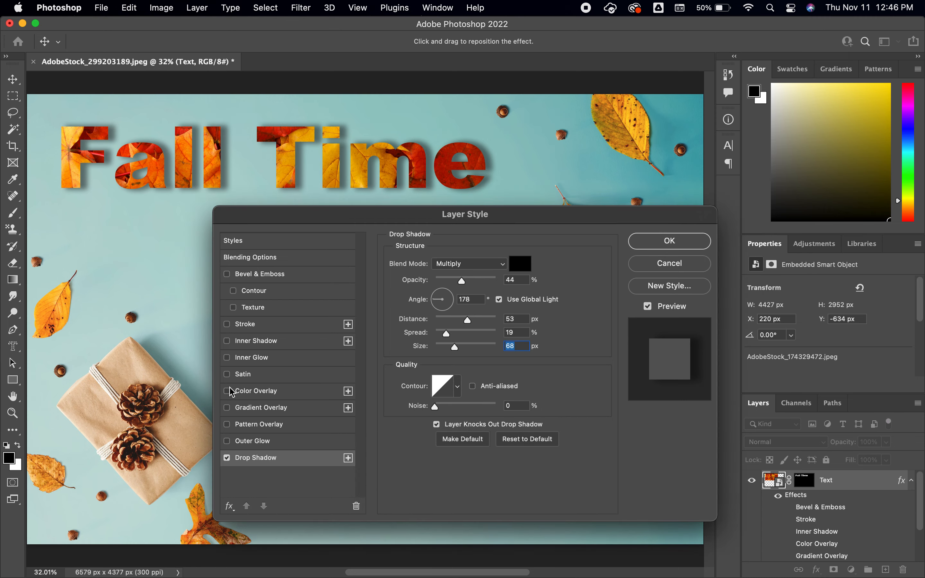
# Step: Turn the lettering's Stroke back on and apply the layer styles, comparing the text with the drop shadow hidden and shown
pyautogui.click(226, 323)
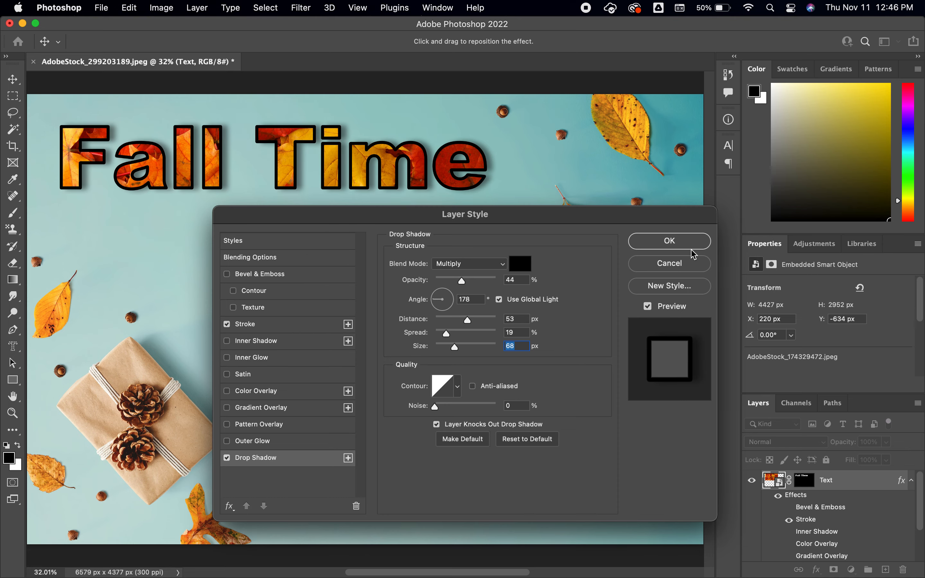
pyautogui.click(692, 248)
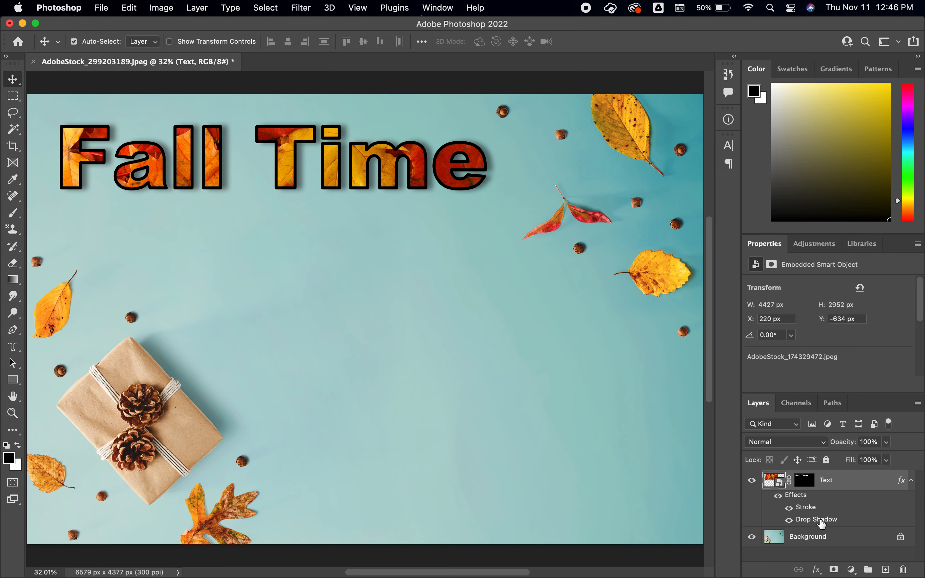
pyautogui.click(790, 520)
pyautogui.click(790, 520)
# Step: Draw a black square about 566 px wide with the Rectangle tool below the Fall Time lettering
pyautogui.click(13, 379)
pyautogui.click(315, 263)
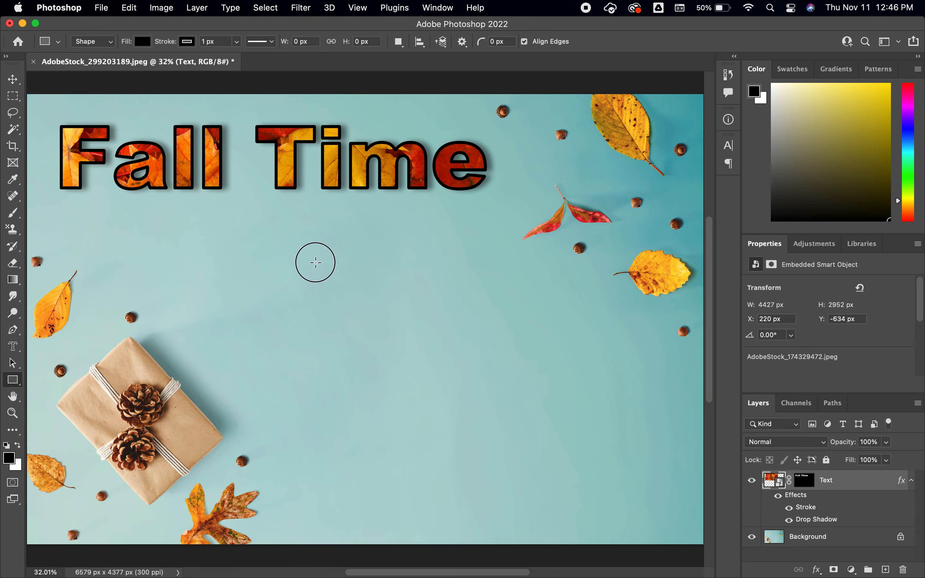
pyautogui.moveTo(315, 262); pyautogui.dragTo(390, 321)
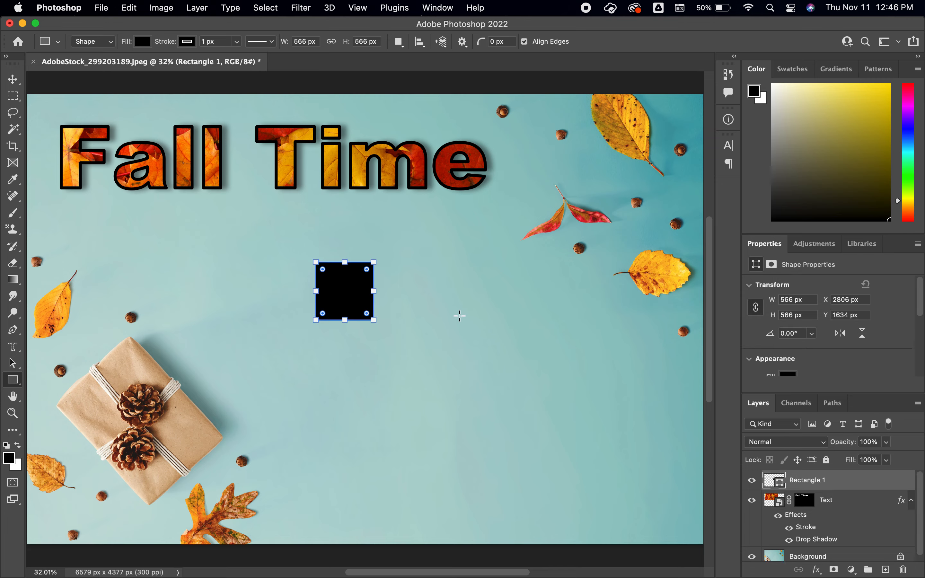
pyautogui.press('v')
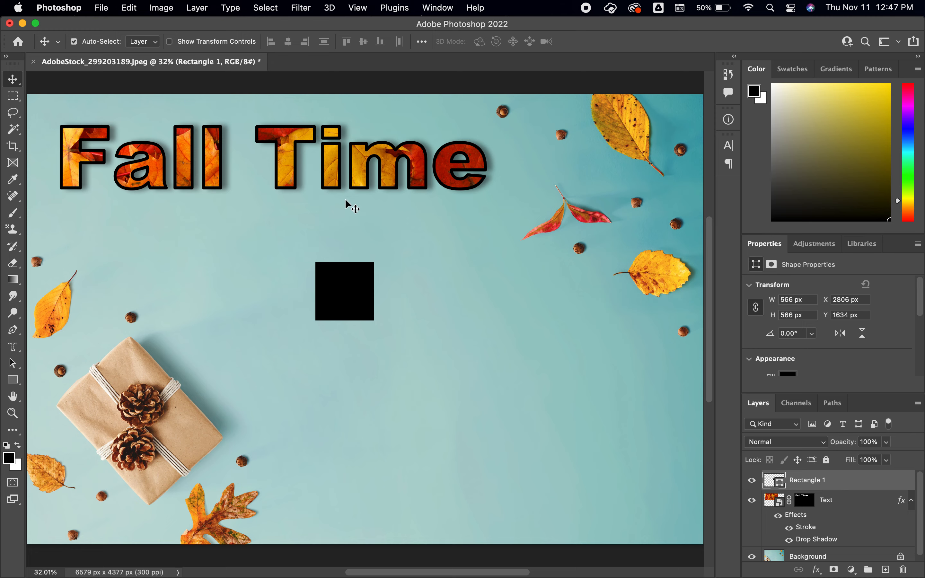
# Step: Load the black square's outline as a selection and feather it
pyautogui.keyDown('super'); pyautogui.click(770, 484); pyautogui.keyUp('super')
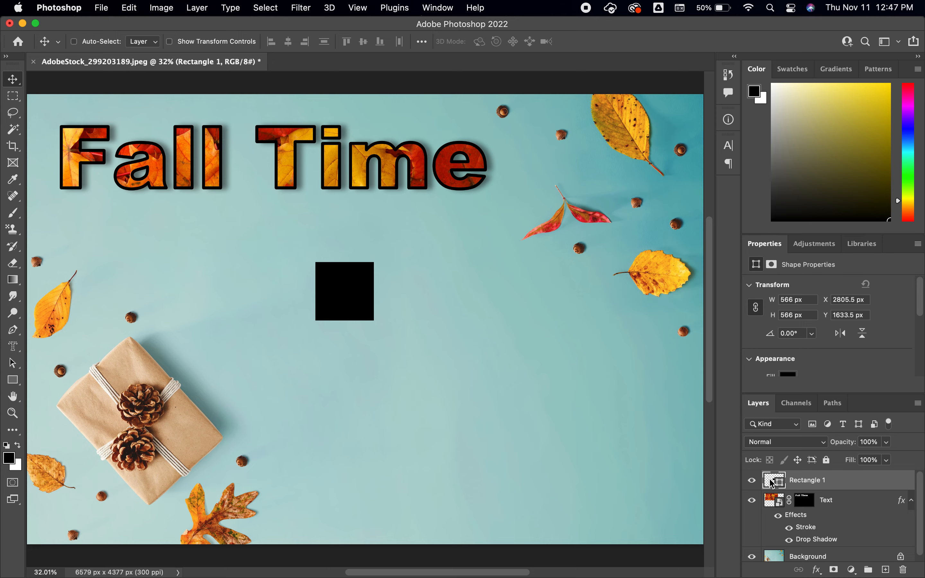
pyautogui.click(265, 9)
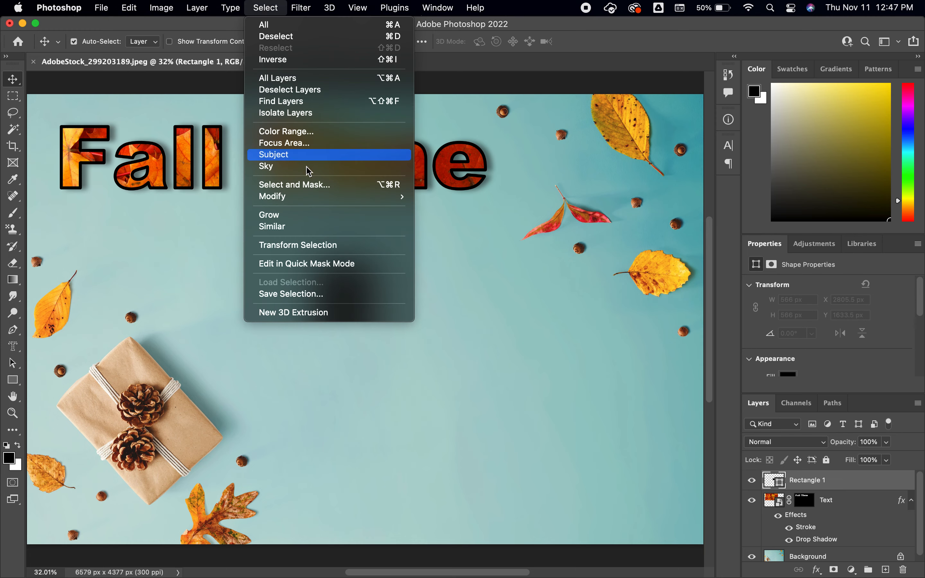
pyautogui.moveTo(401, 199)
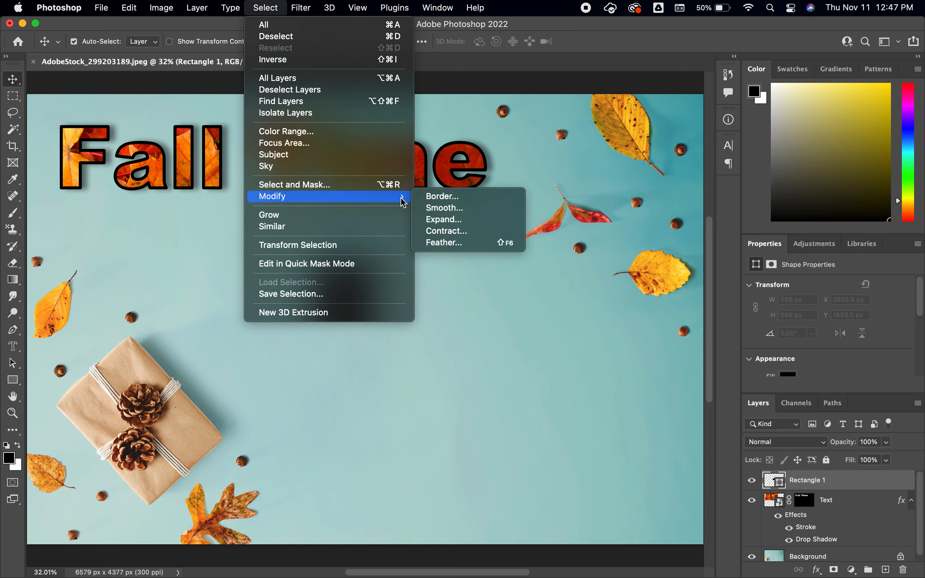
pyautogui.click(445, 243)
pyautogui.write('20')
pyautogui.press('Return')
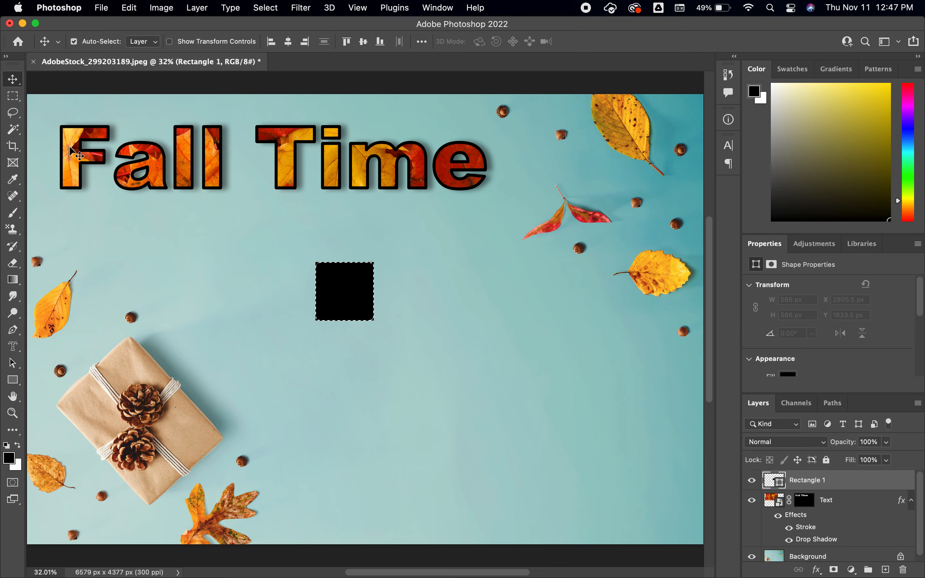
# Step: Add a new layer beneath the square and brush black inside the feathered selection to make a manual shadow
pyautogui.press('b')
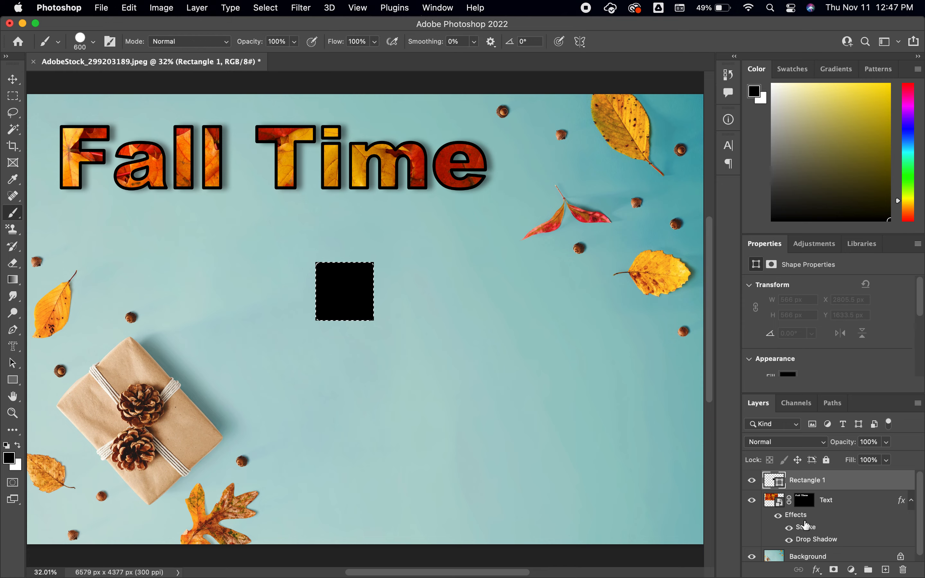
pyautogui.click(887, 570)
pyautogui.moveTo(818, 486); pyautogui.dragTo(822, 506)
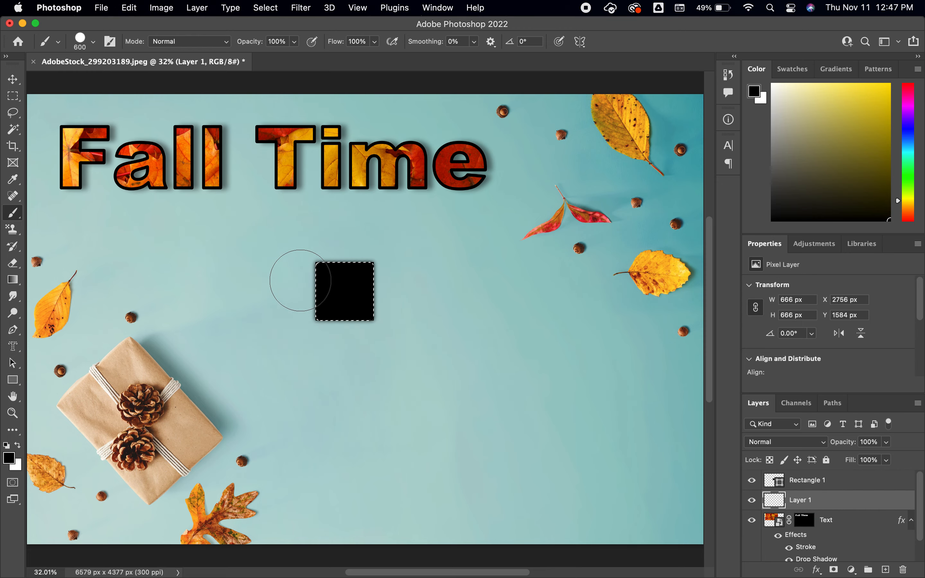
# Step: Deselect and nudge the painted shadow about 24 px right and 27 px down from the square
pyautogui.click(14, 80)
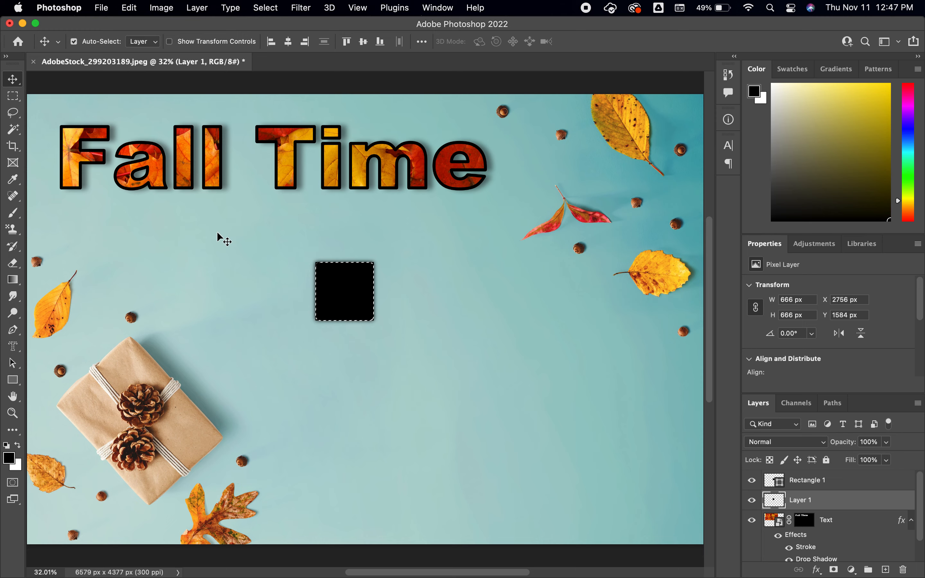
pyautogui.press('super+d')
pyautogui.press('Down')
pyautogui.press('Down')
pyautogui.press('Down')
pyautogui.press('Down')
pyautogui.press('Down')
pyautogui.press('Down')
pyautogui.press('Down')
pyautogui.press('Down')
pyautogui.press('Down')
pyautogui.press('Down')
pyautogui.press('Down')
pyautogui.press('Down')
pyautogui.press('Down')
pyautogui.press('Down')
pyautogui.press('Down')
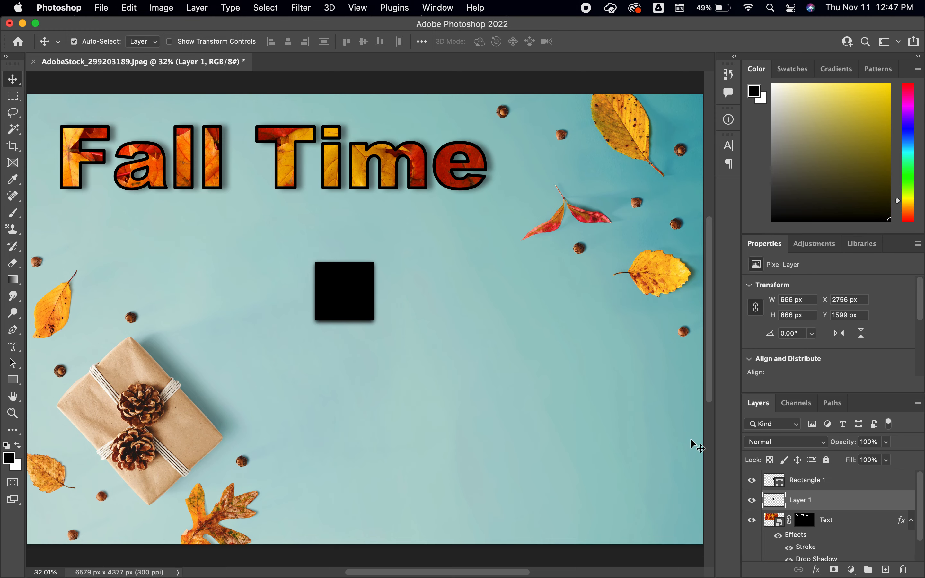
pyautogui.press('Right')
pyautogui.press('Right')
pyautogui.press('Right')
pyautogui.press('Right')
pyautogui.press('Right')
pyautogui.press('Right')
pyautogui.press('Right')
pyautogui.press('Right')
pyautogui.press('Right')
pyautogui.press('Right')
pyautogui.press('Right')
pyautogui.press('Right')
pyautogui.press('Right')
pyautogui.press('Right')
pyautogui.press('Right')
pyautogui.press('Right')
pyautogui.press('Right')
pyautogui.press('Right')
pyautogui.press('Down')
pyautogui.press('Down')
pyautogui.press('Down')
pyautogui.press('Down')
pyautogui.press('Down')
pyautogui.press('Down')
pyautogui.press('Down')
pyautogui.press('Down')
pyautogui.press('Down')
pyautogui.press('Down')
pyautogui.press('Down')
pyautogui.press('Down')
pyautogui.press('Right')
pyautogui.press('Right')
pyautogui.press('Right')
pyautogui.press('Right')
pyautogui.press('Right')
pyautogui.press('Right')
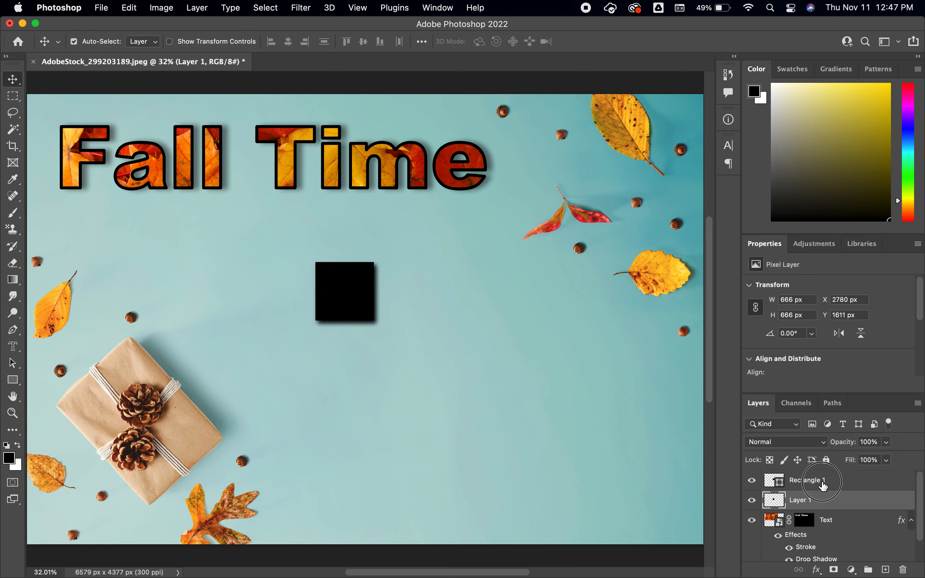
# Step: Delete the square's shape layer and the painted shadow layer
pyautogui.click(781, 480)
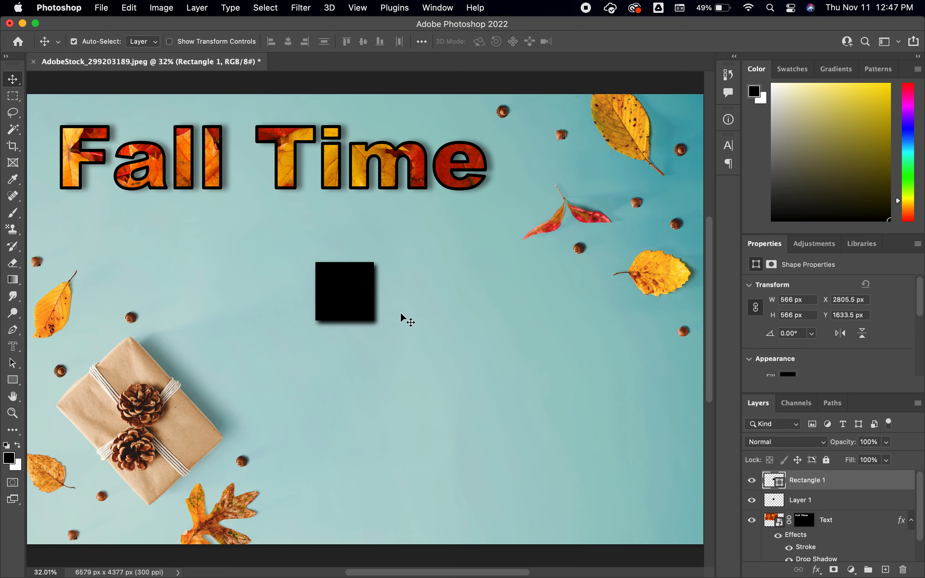
pyautogui.press('BackSpace')
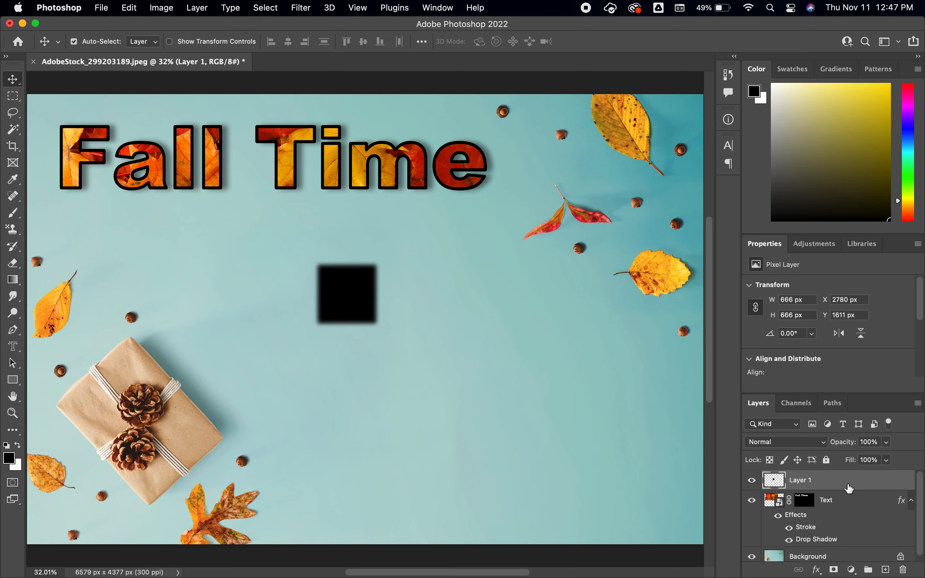
pyautogui.press('BackSpace')
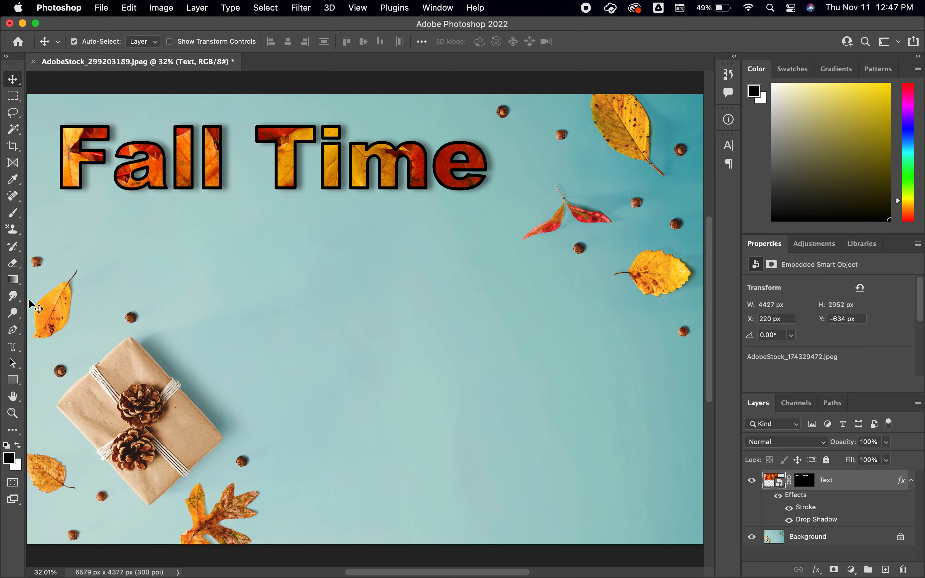
# Step: Draw a new black square about 651 px wide below the Fall Time lettering
pyautogui.click(22, 377)
pyautogui.moveTo(306, 267); pyautogui.dragTo(375, 339)
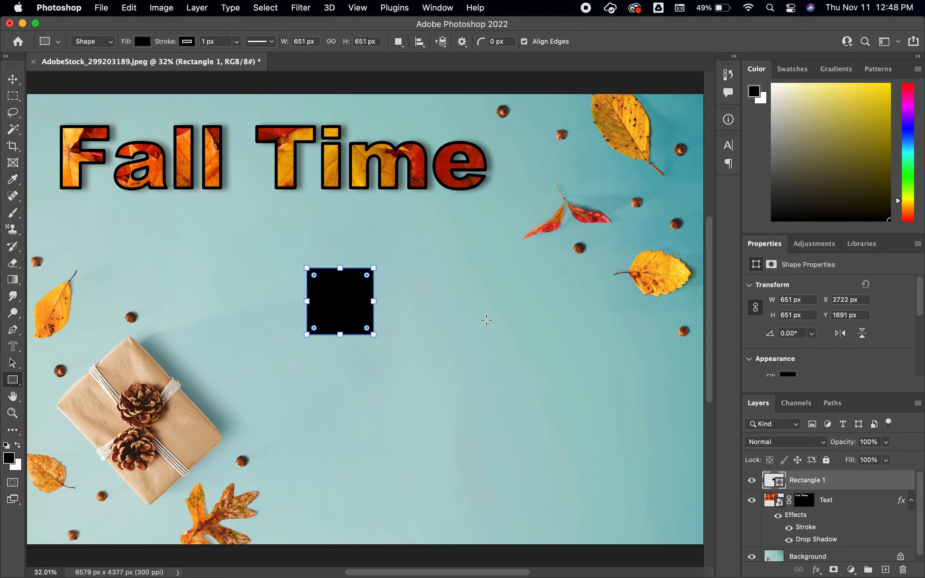
pyautogui.click(13, 79)
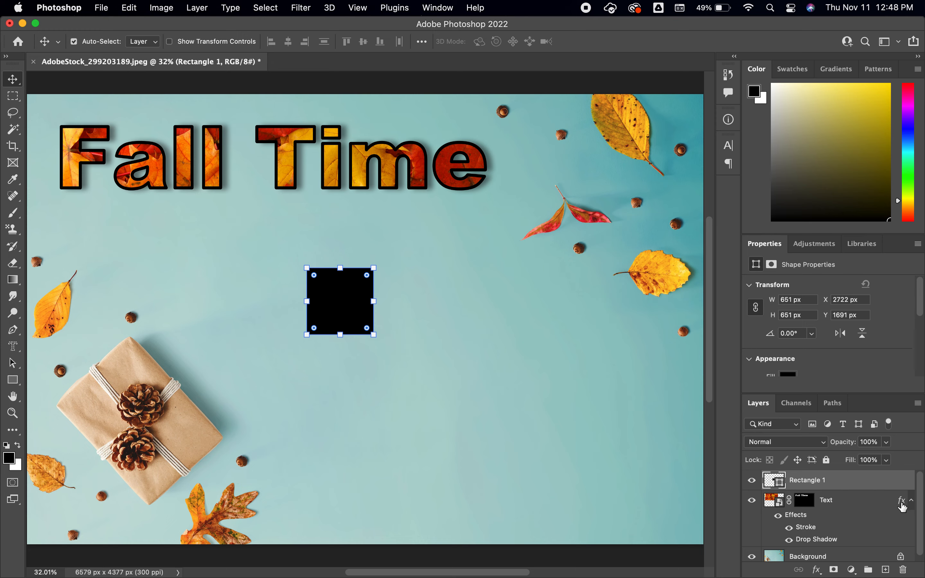
# Step: Try moving the Text layer's effects to the square and back, and copy its Stroke and Drop Shadow onto the square
pyautogui.moveTo(902, 507); pyautogui.dragTo(895, 490)
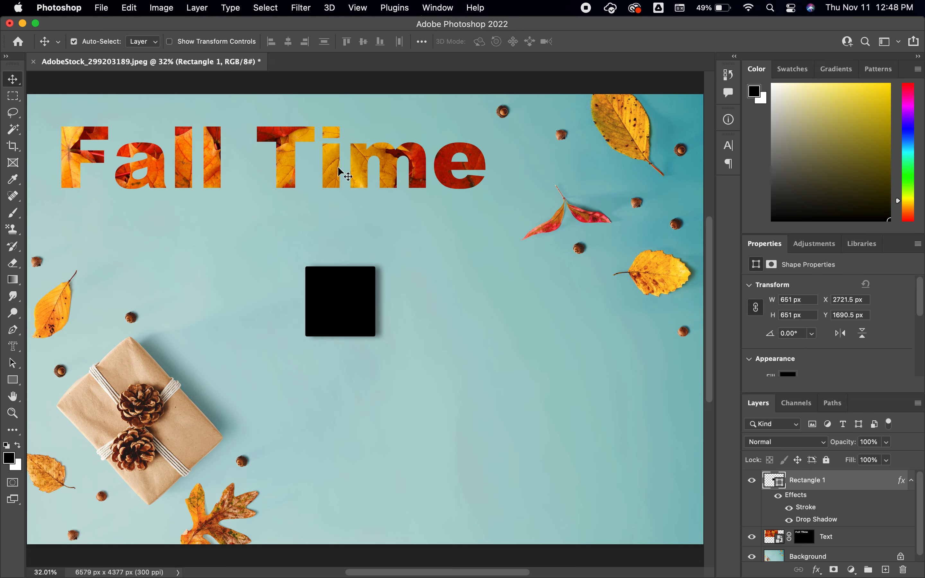
pyautogui.moveTo(905, 486); pyautogui.dragTo(905, 544)
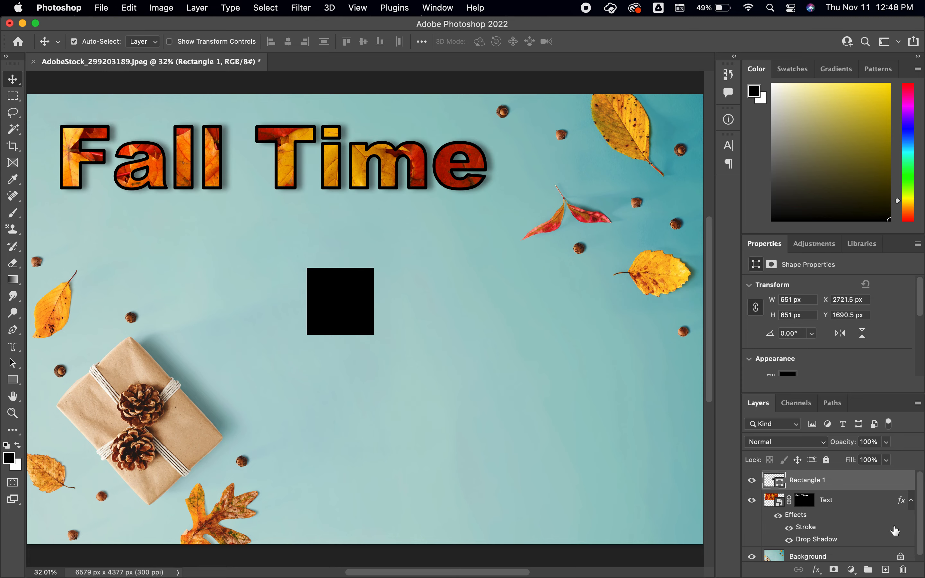
pyautogui.moveTo(904, 507); pyautogui.dragTo(893, 482)
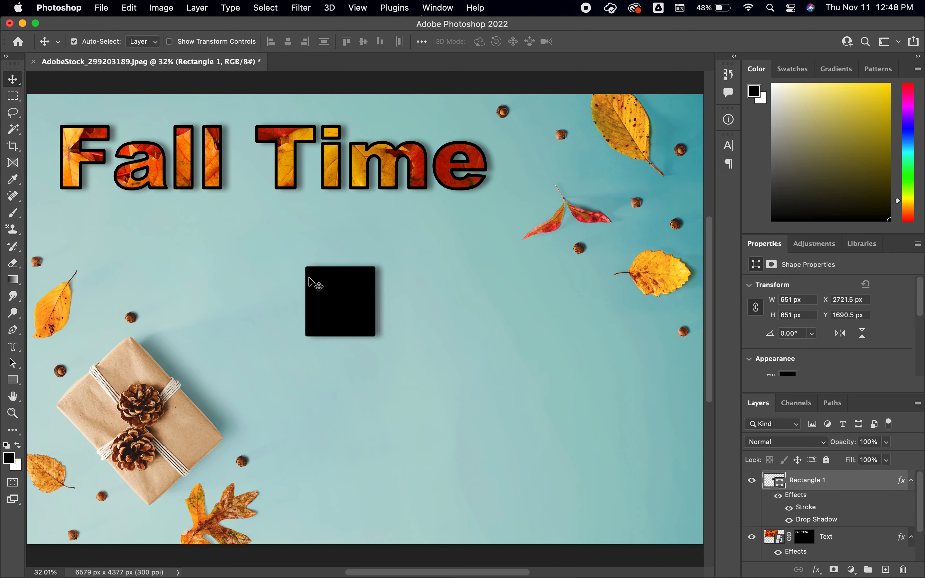